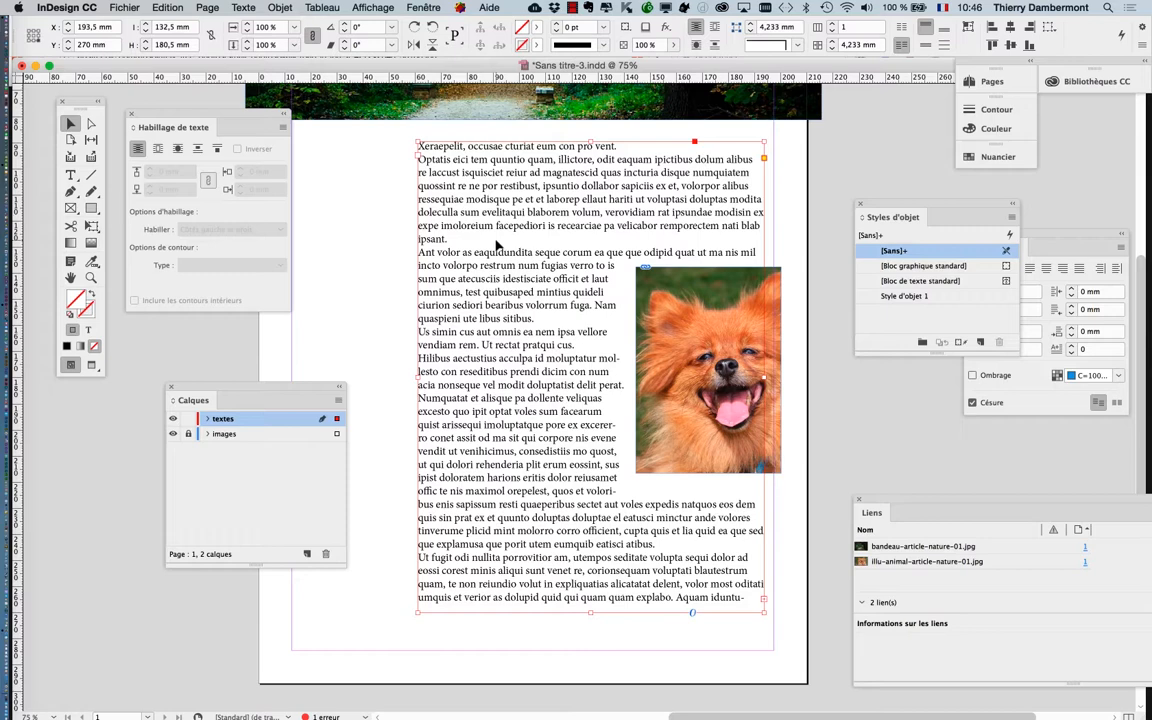
Switch to the Type tool and place the text cursor inside the body text
click(406, 229)
click(441, 230)
click(70, 176)
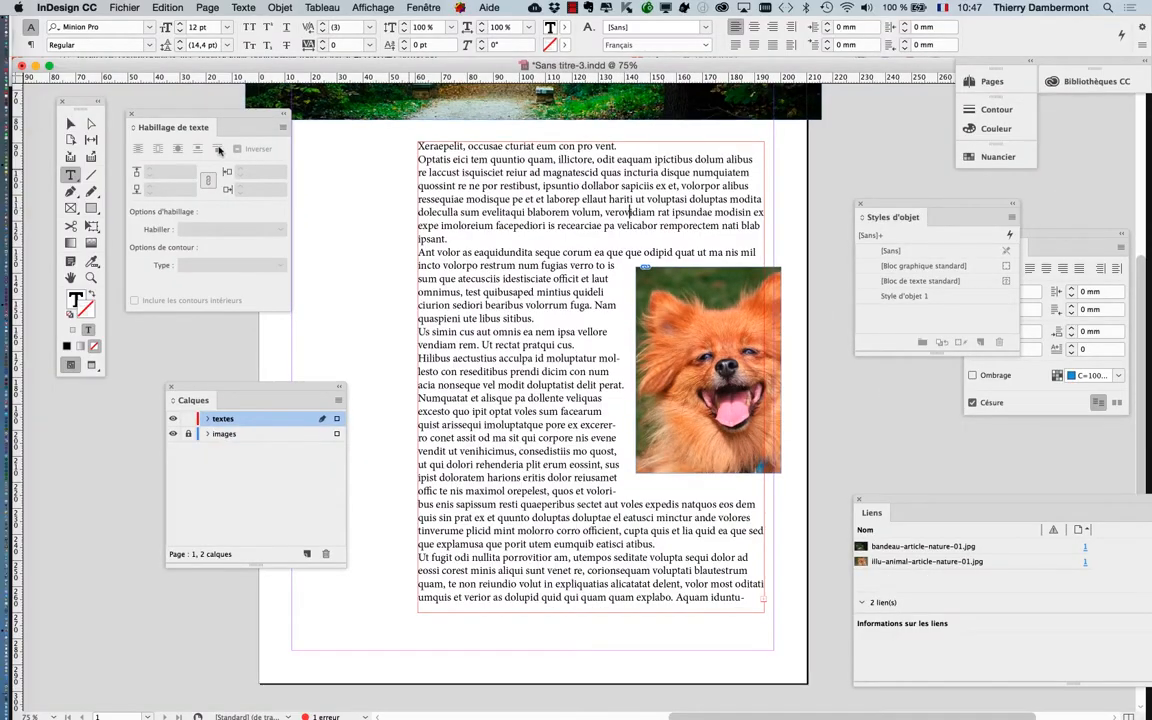
Select the body text frame with the Selection tool and show the hidden characters
click(71, 124)
click(367, 210)
click(444, 224)
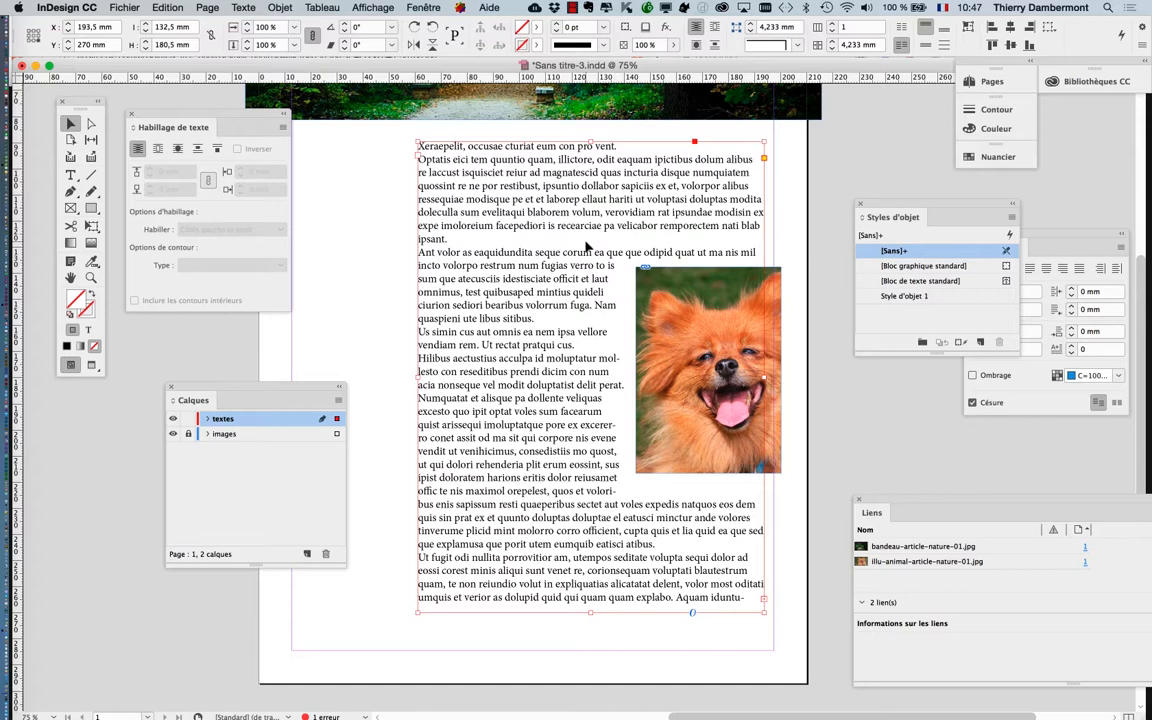
click(250, 7)
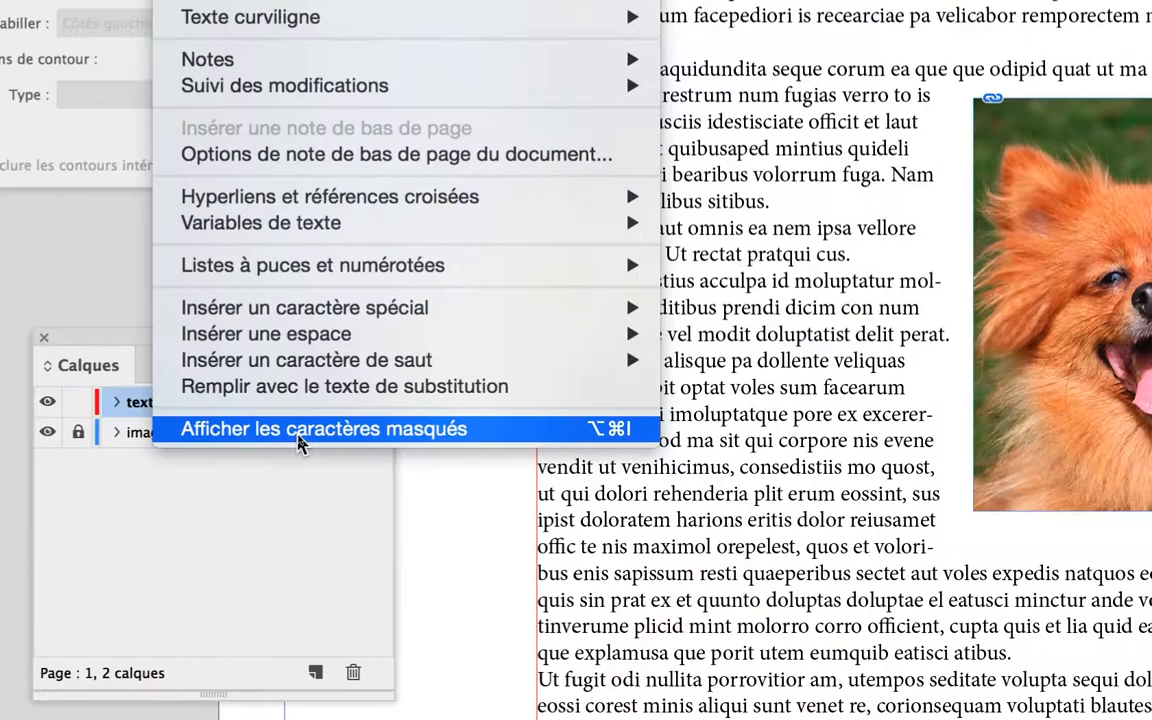
click(298, 440)
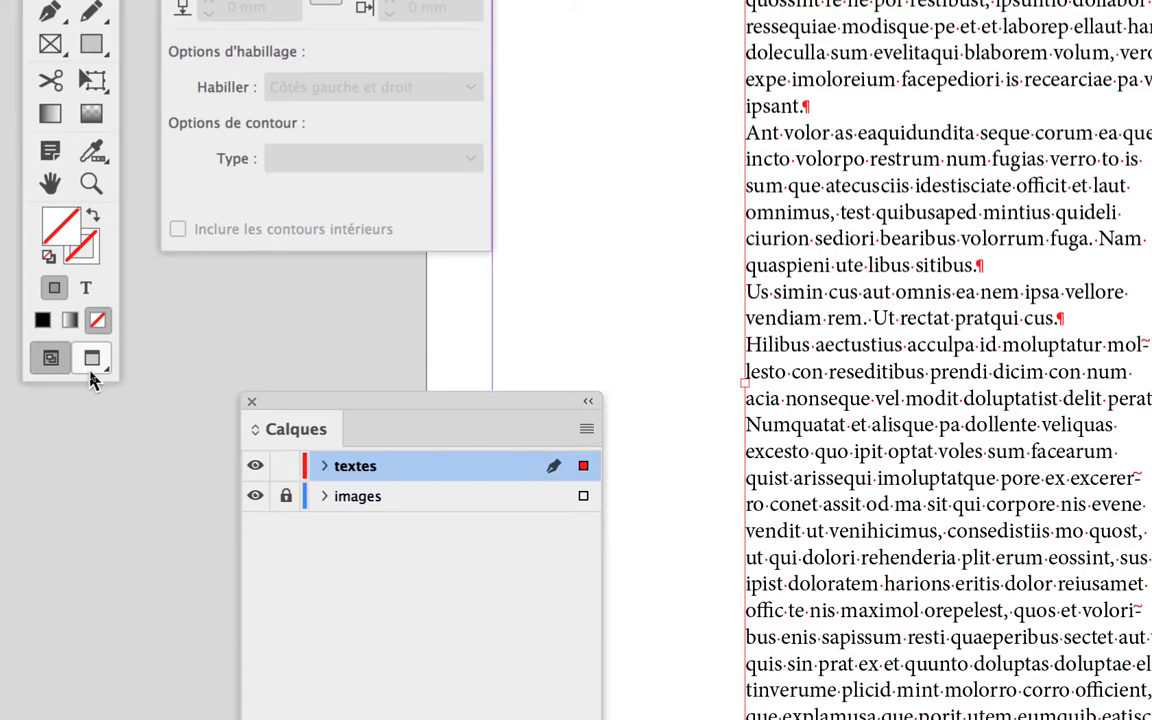
Toggle the screen mode between Preview and Normal to compare the page with and without non-printing marks
click(91, 372)
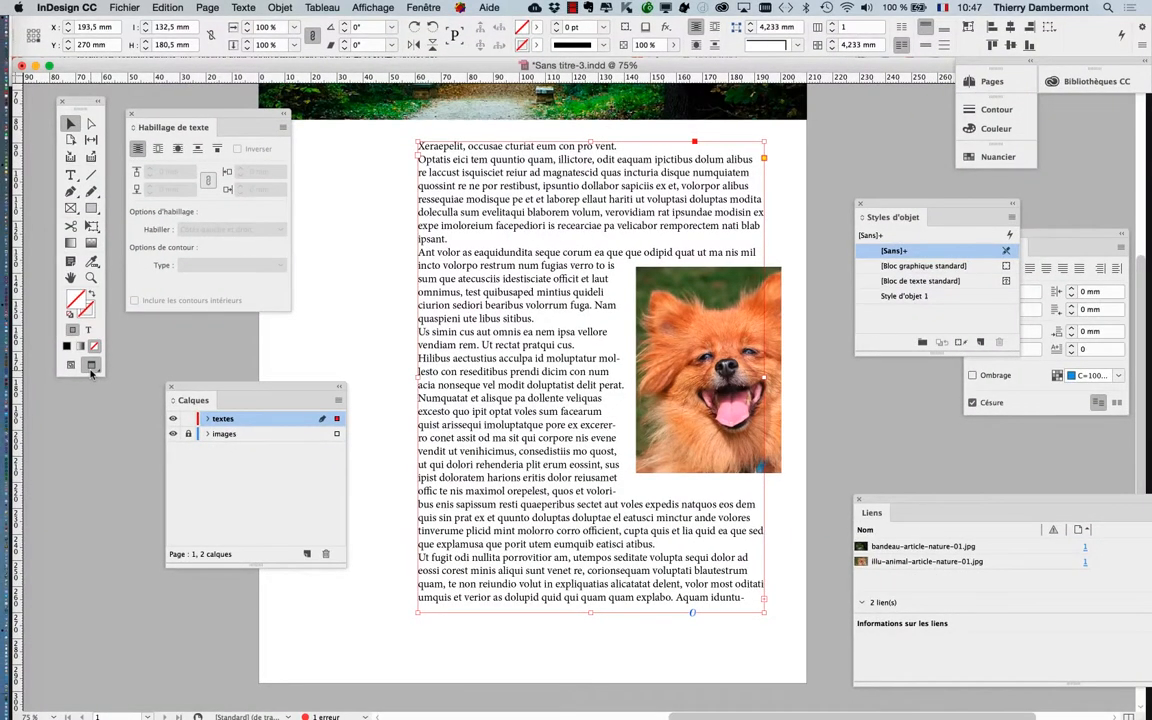
click(71, 365)
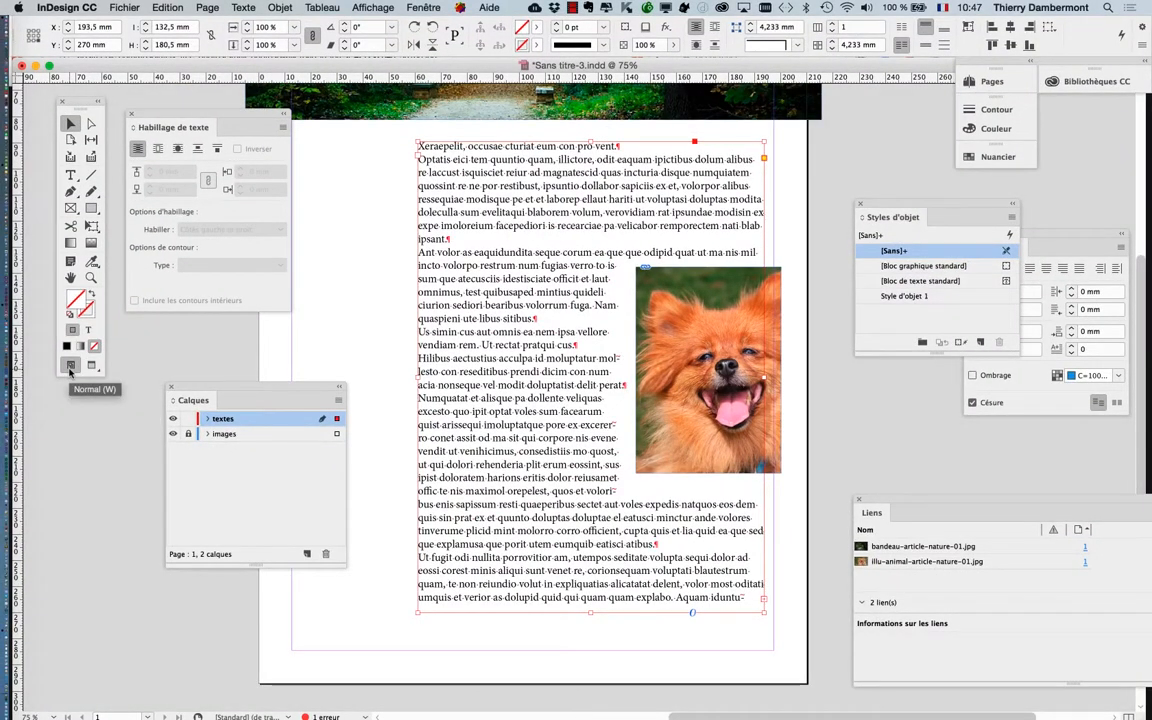
click(243, 7)
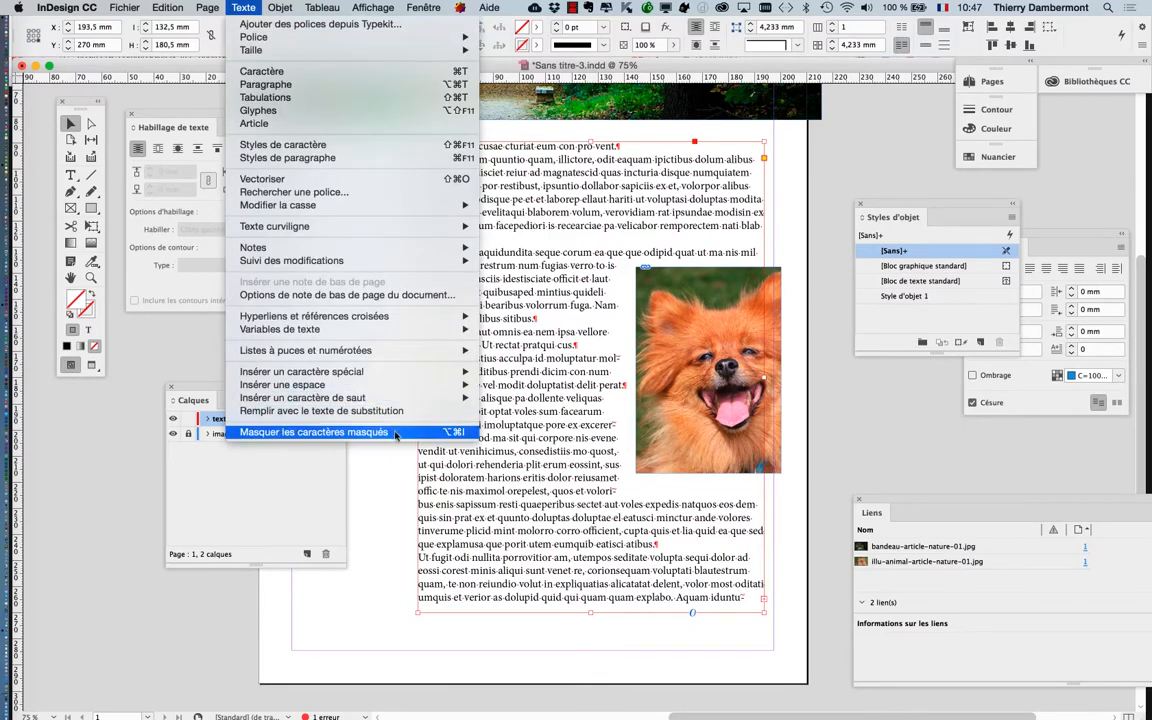
click(131, 422)
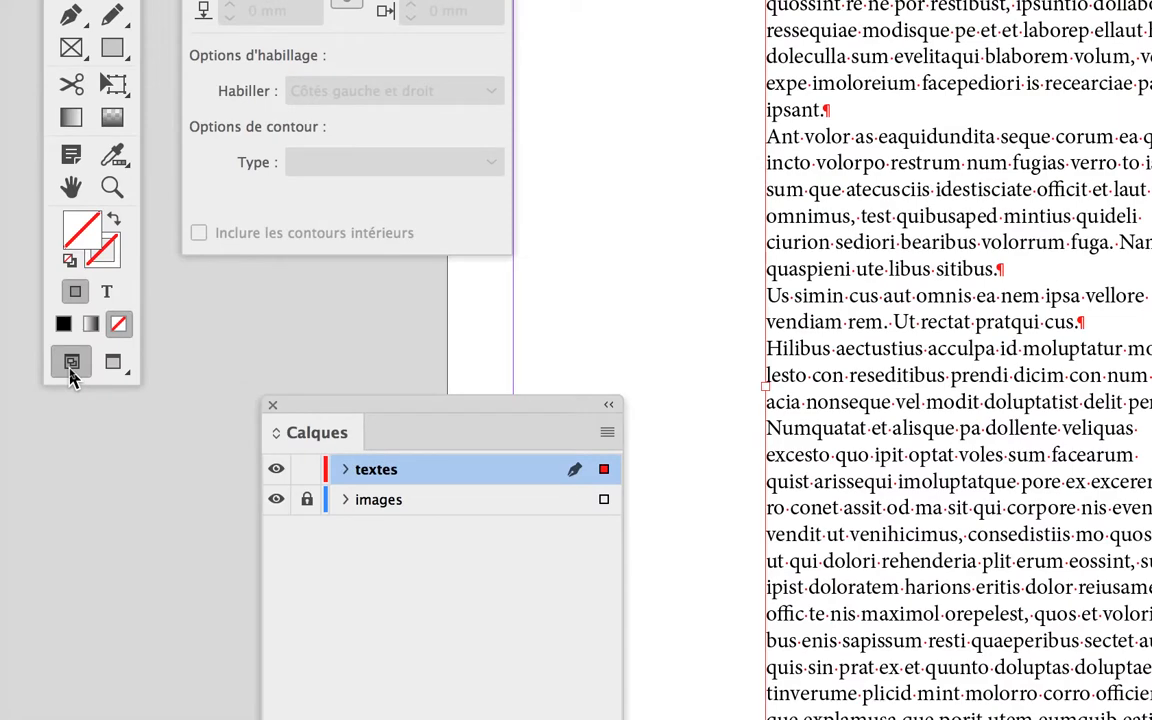
key(w)
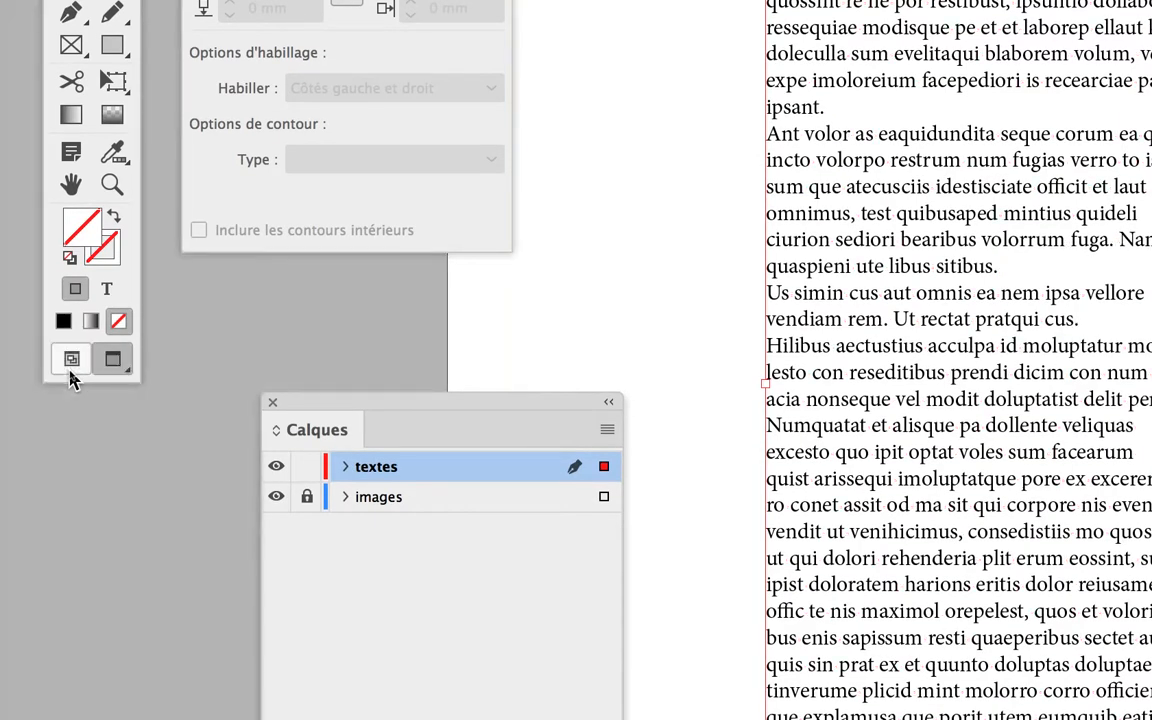
key(w)
key(w)
key(w)
key(w)
key(w)
key(w)
key(w)
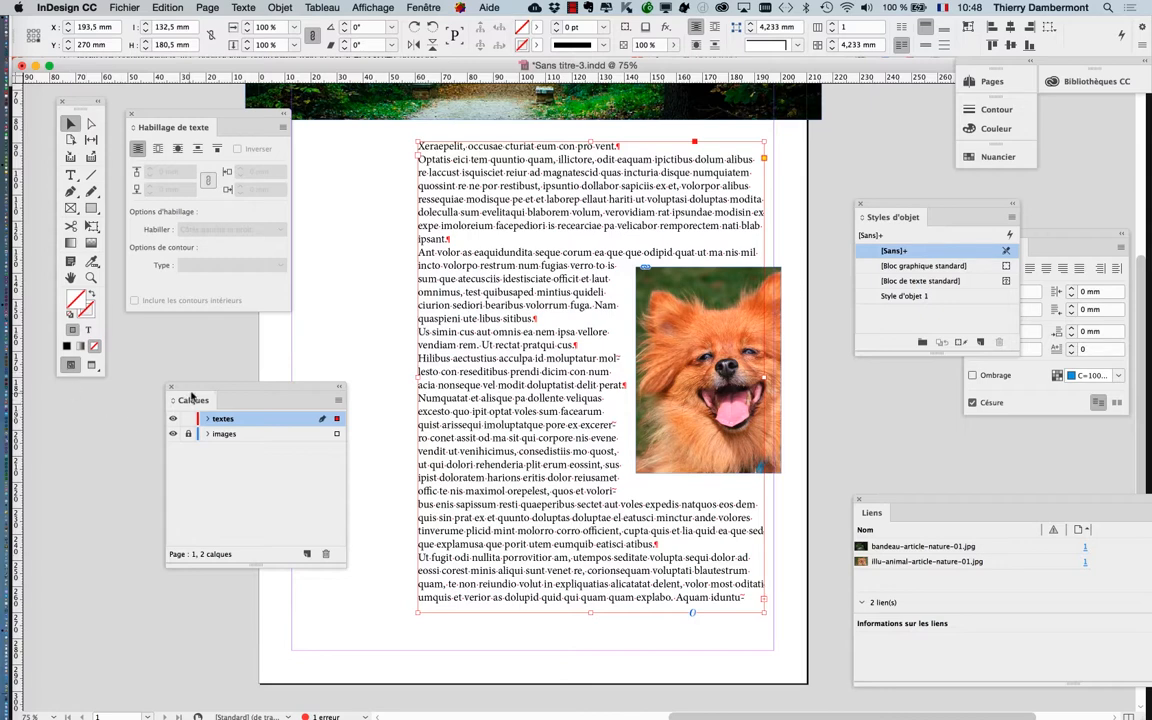
Move the layers panel below the toolbox and check the page once in Preview before returning to Normal mode
drag(205, 393, 95, 408)
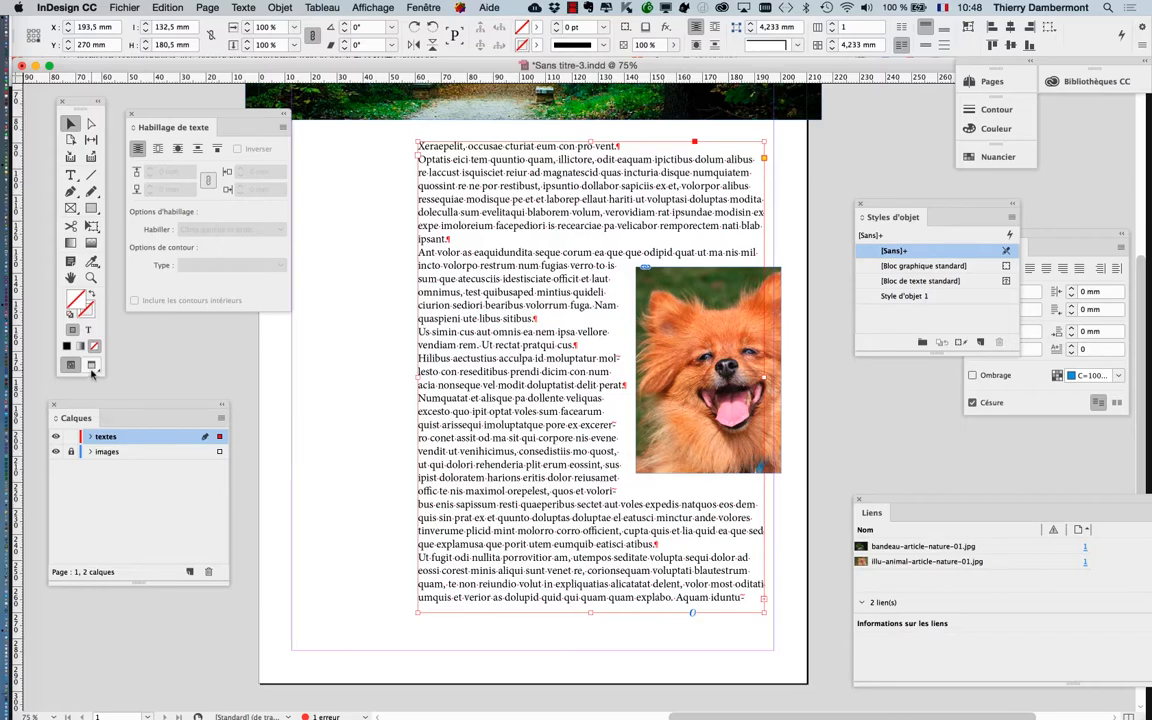
click(91, 367)
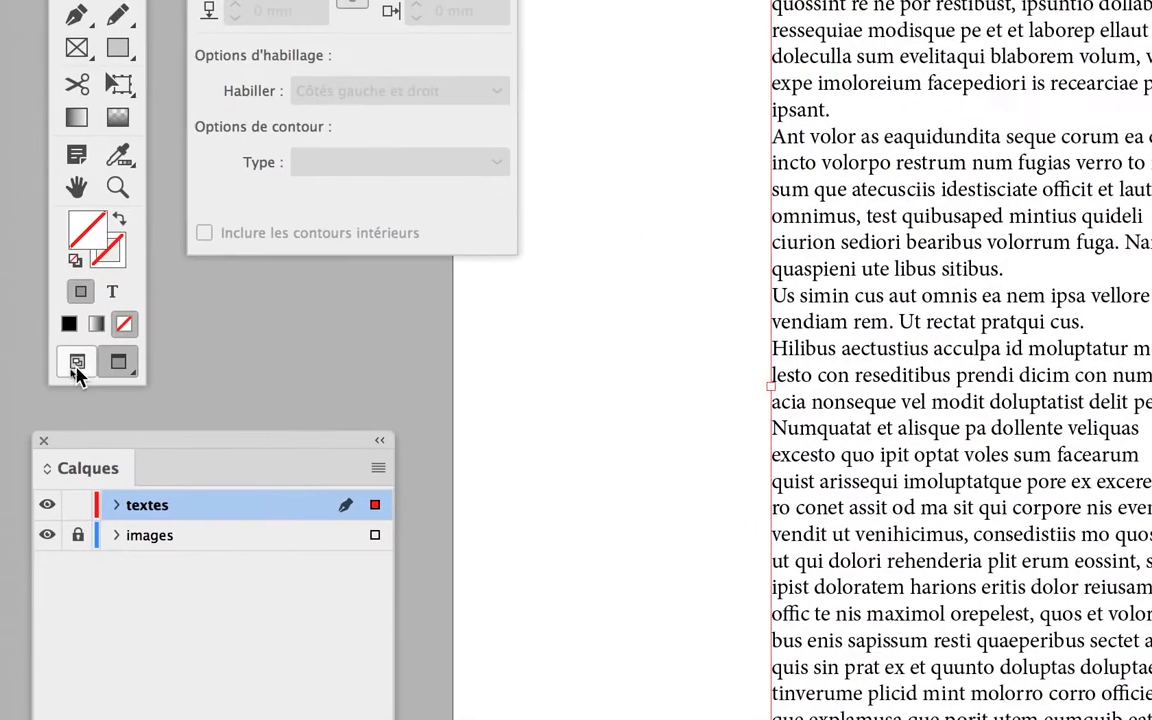
click(70, 366)
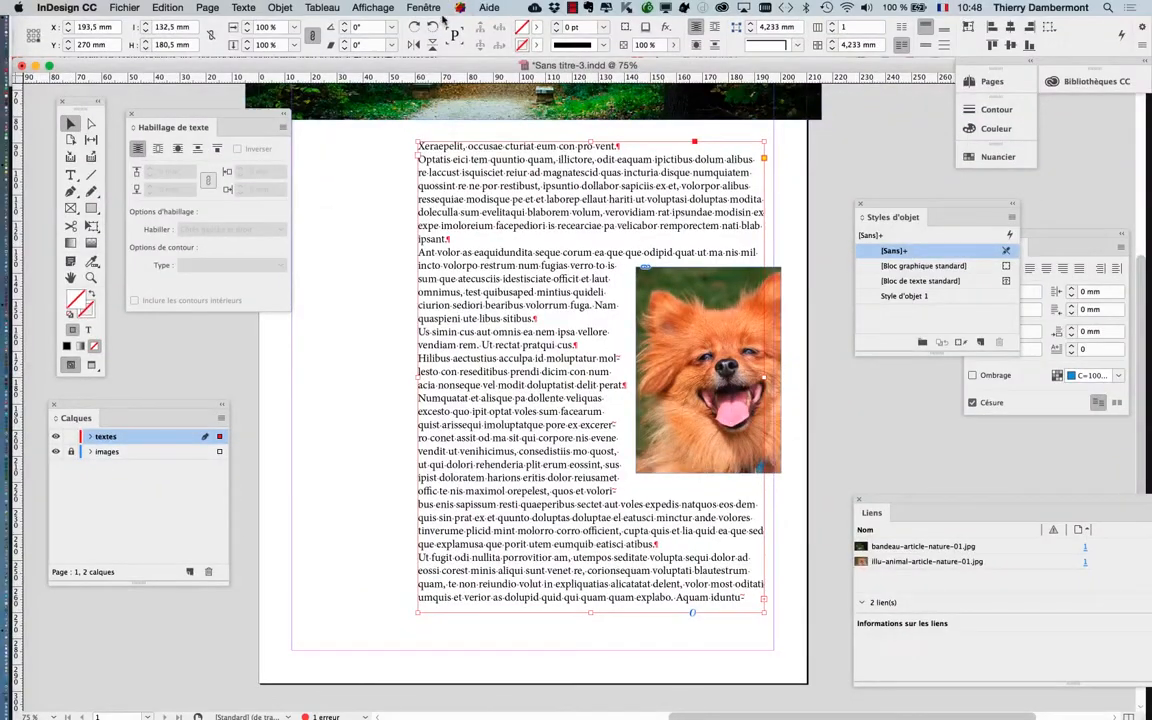
Turn on overprint preview to check the page, and turn it off again
click(422, 8)
mouse_move(372, 8)
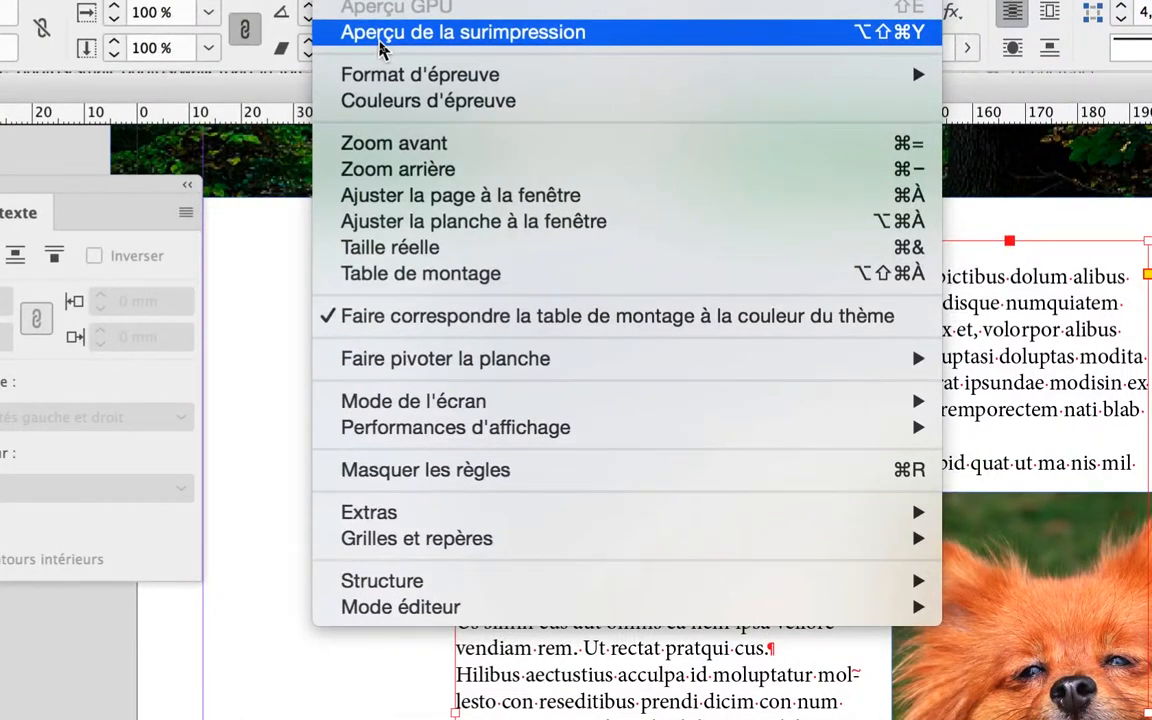
click(382, 50)
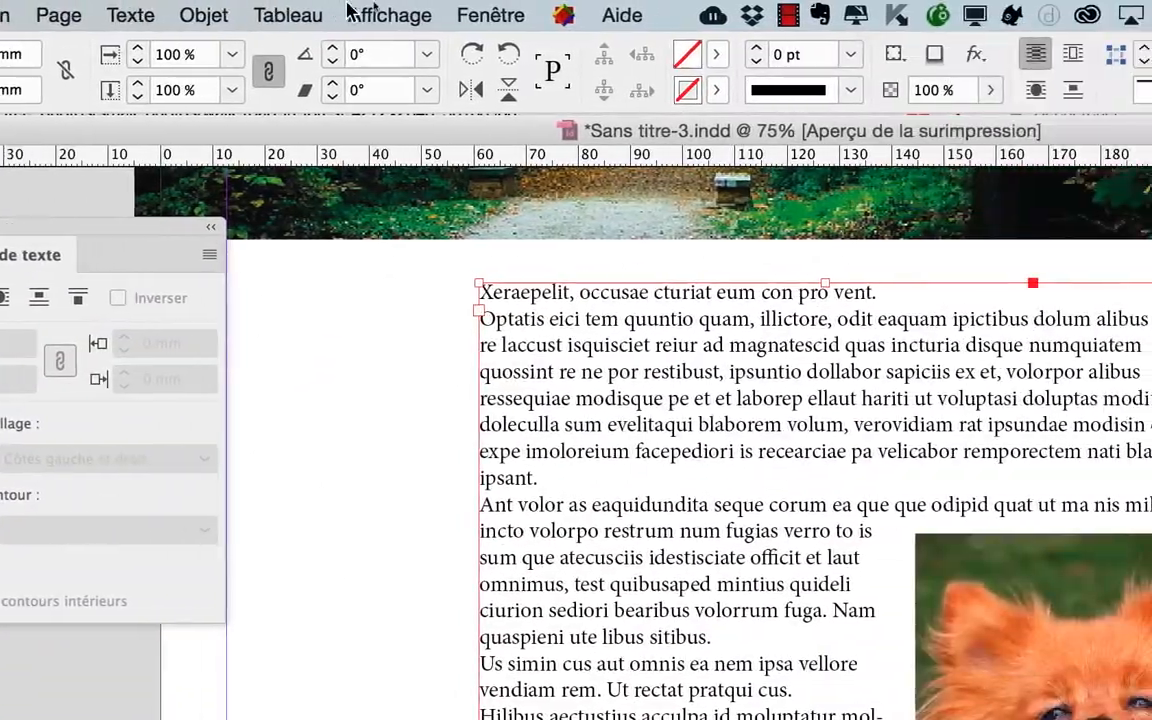
click(628, 15)
click(368, 31)
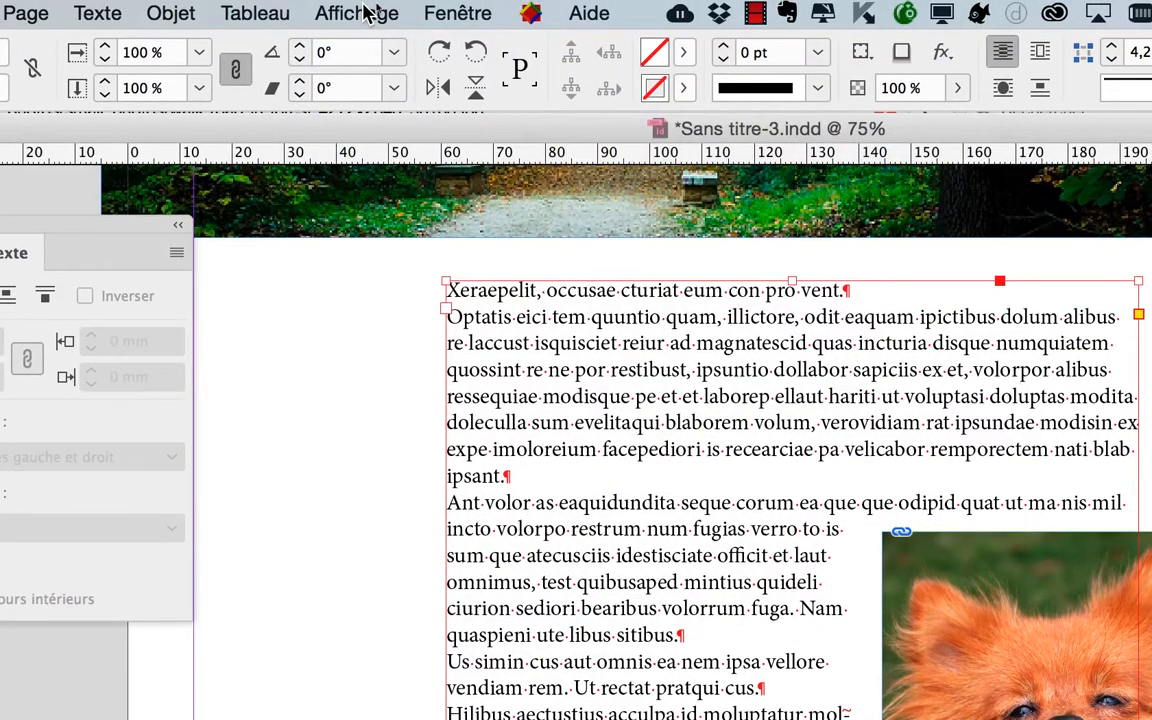
click(362, 0)
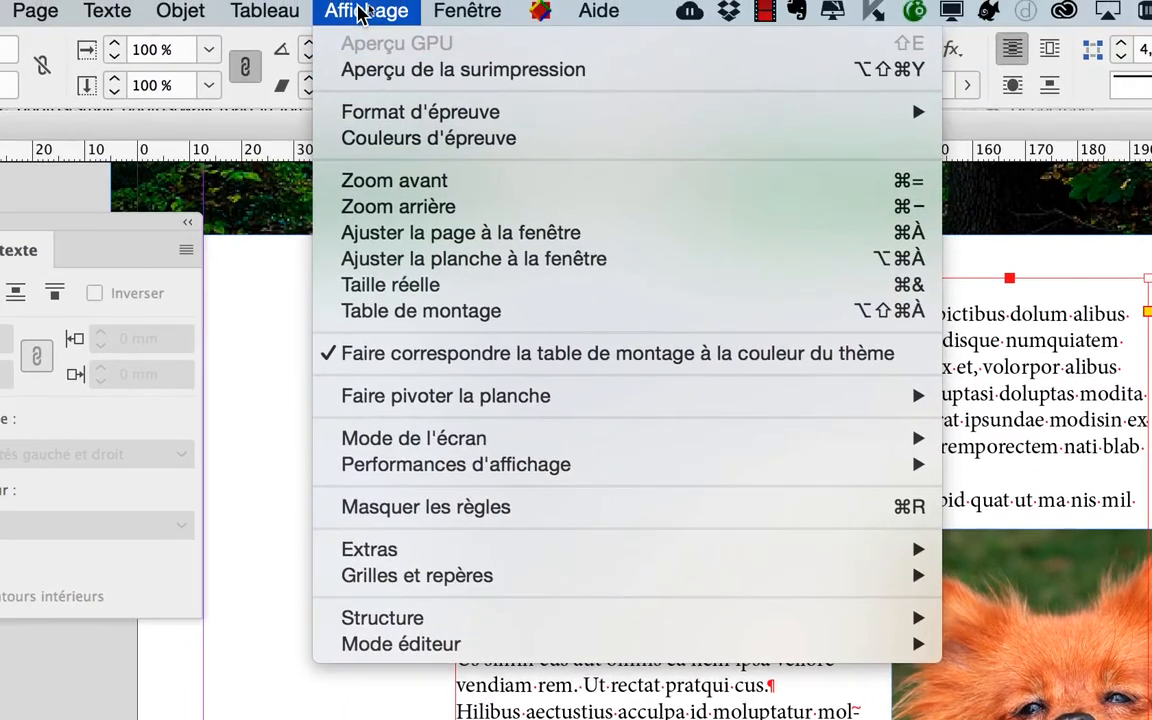
click(360, 10)
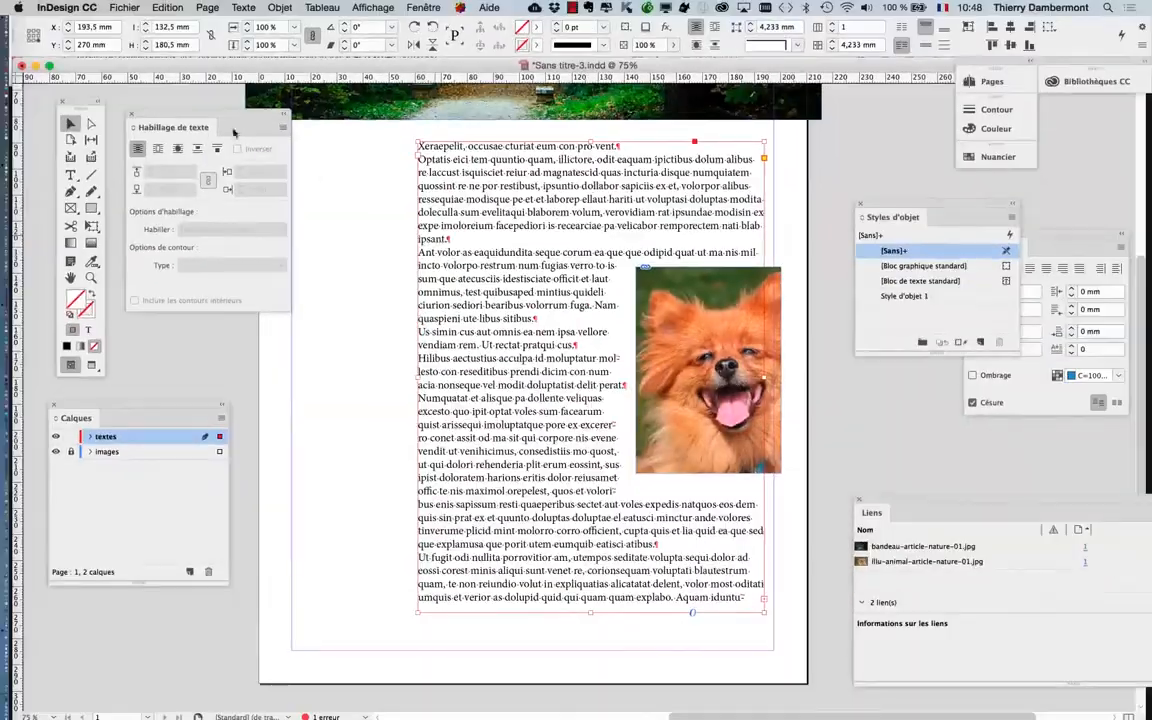
Move the text wrap panel off the page area, and open the Character panel beside the toolbox
drag(233, 131, 944, 140)
click(238, 7)
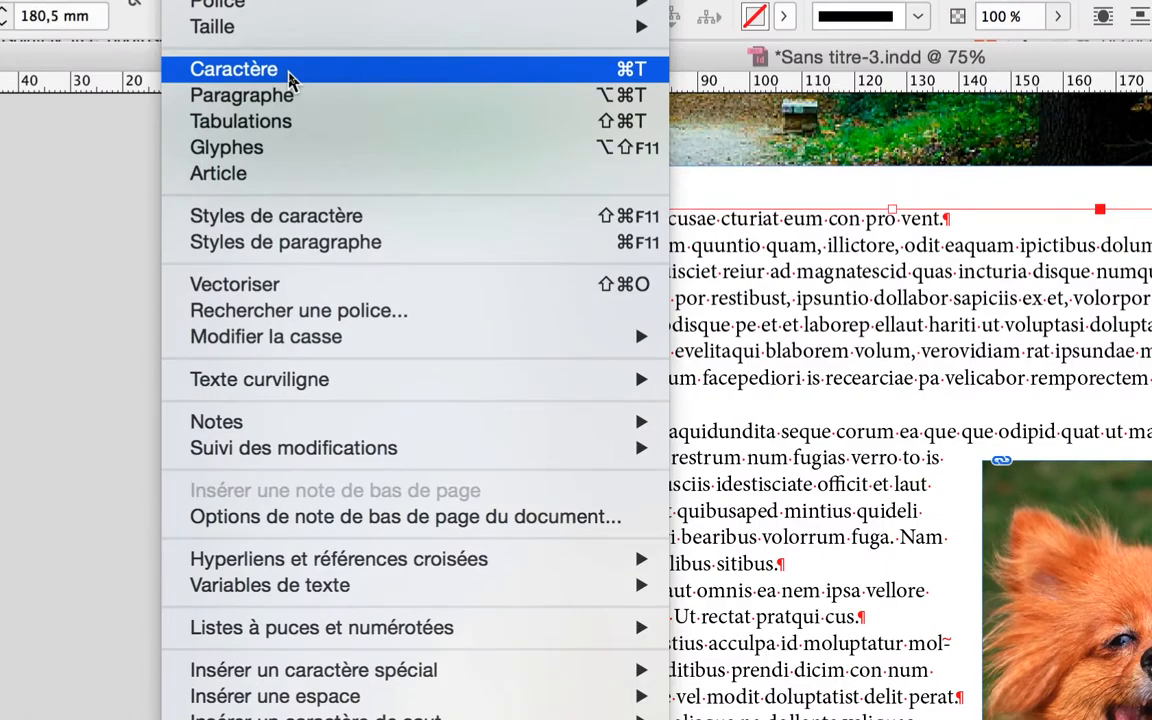
click(289, 78)
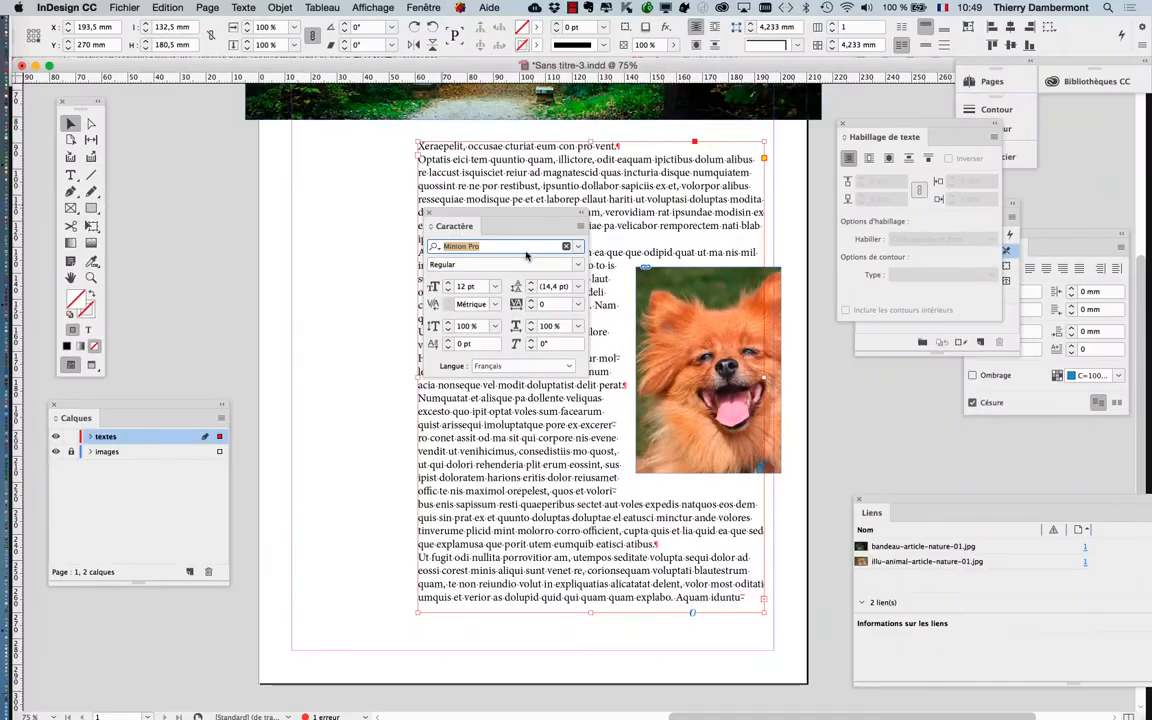
drag(458, 212, 183, 136)
Open the Paragraph panel and place it under the Character panel, moving the layers panel lower to make room
click(230, 6)
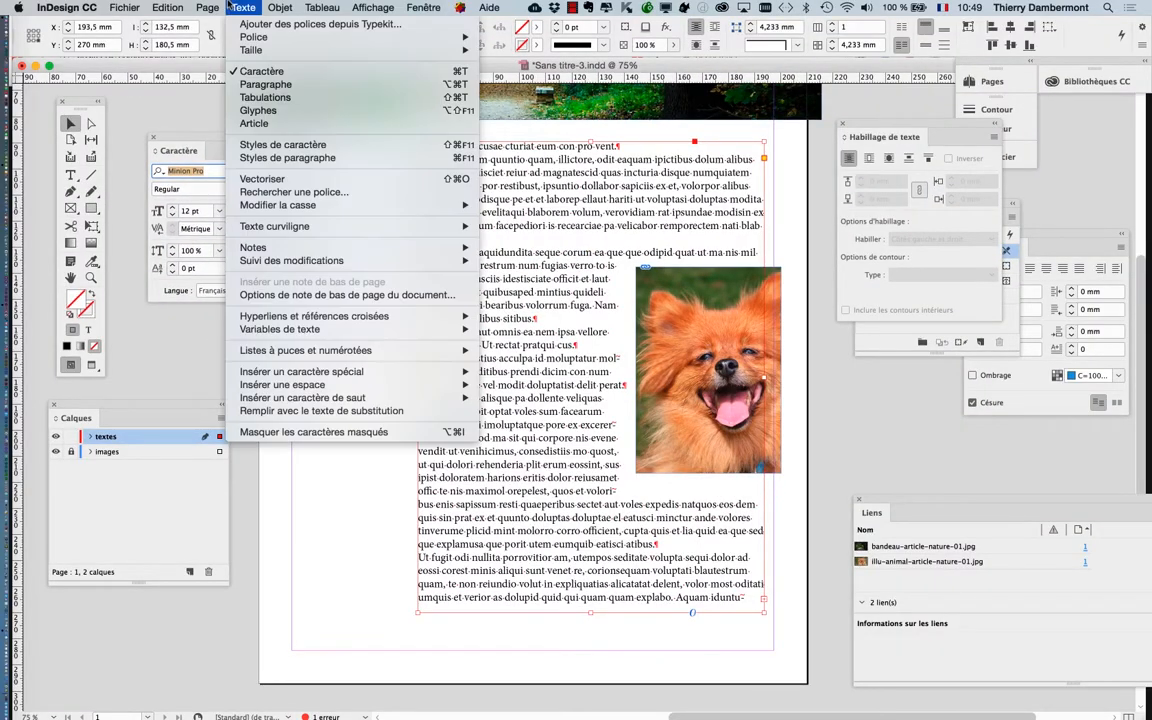
click(265, 84)
drag(1019, 240, 291, 330)
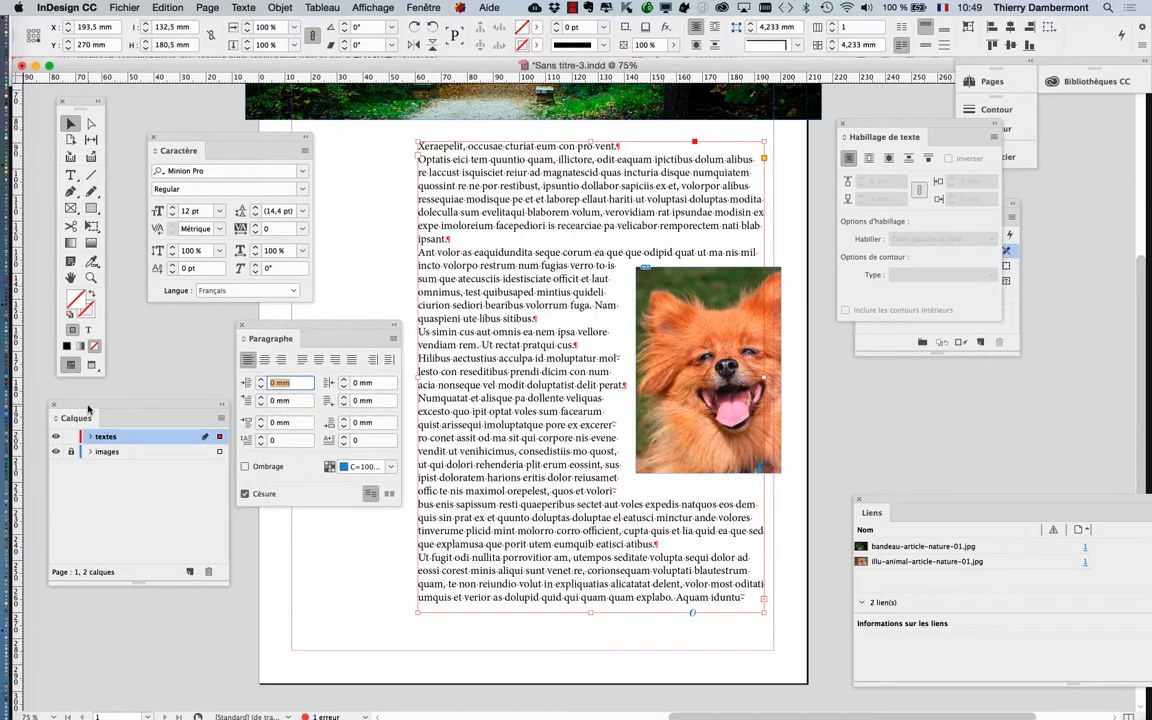
drag(87, 406, 91, 540)
drag(283, 323, 196, 315)
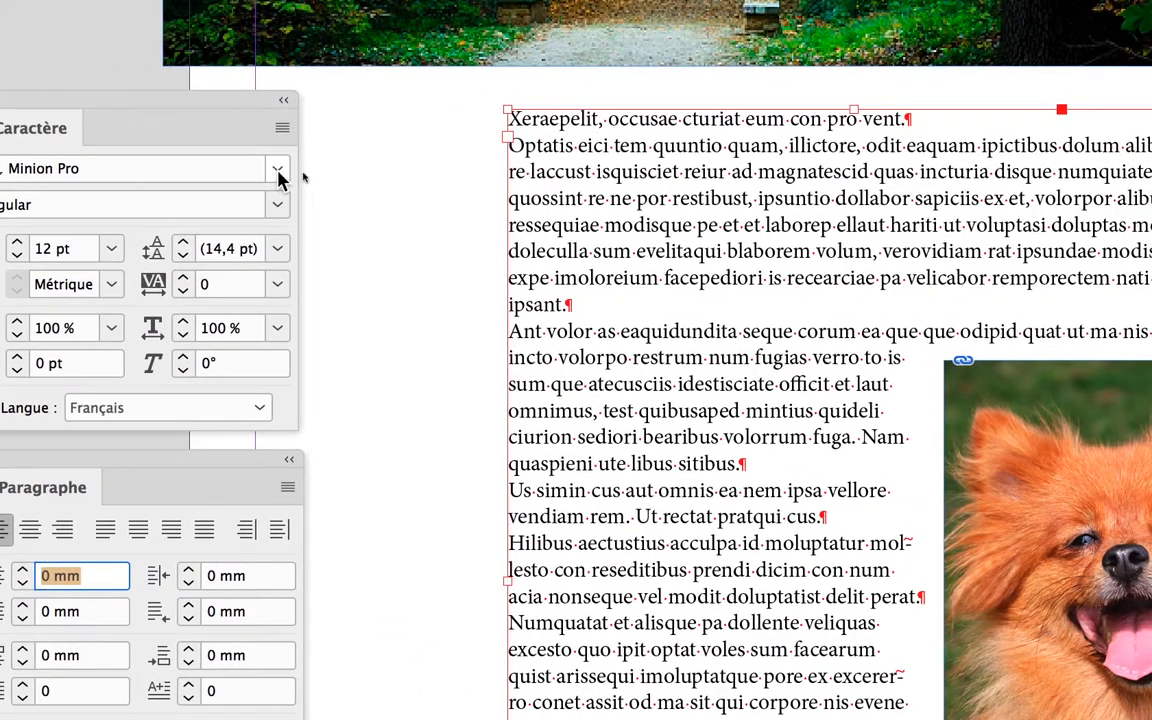
Search the font list for "adobe g" and set the body text to Adobe Garamond Pro Regular
click(391, 170)
click(278, 170)
click(278, 170)
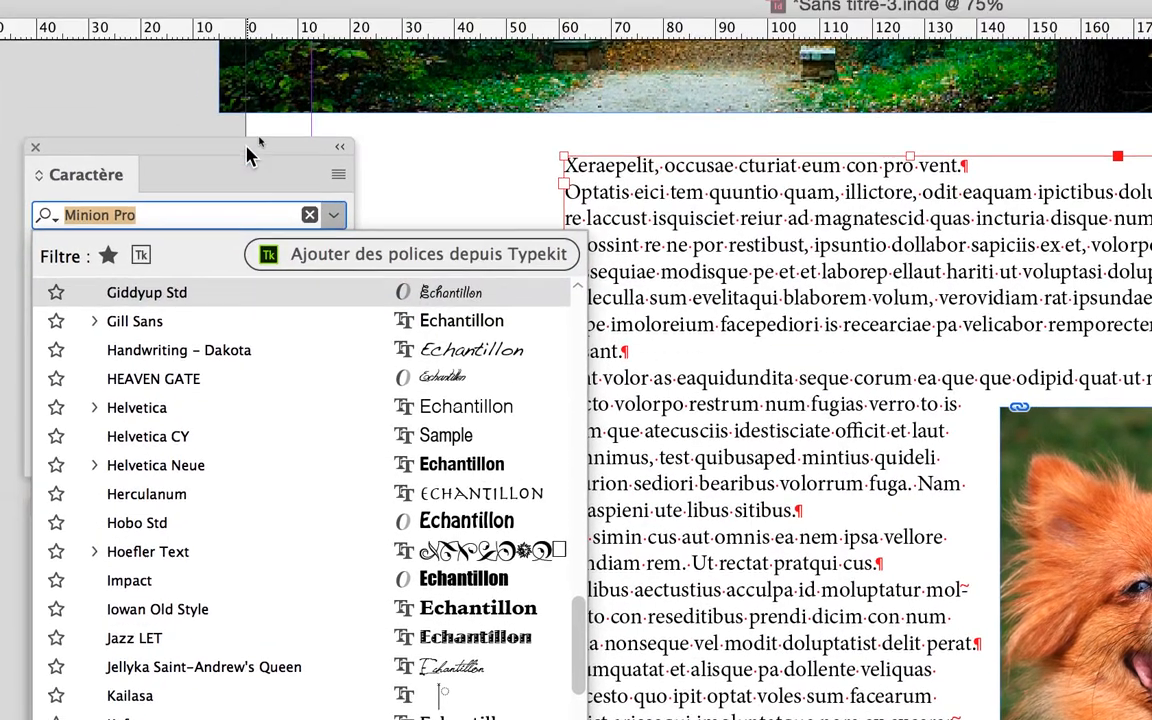
click(184, 83)
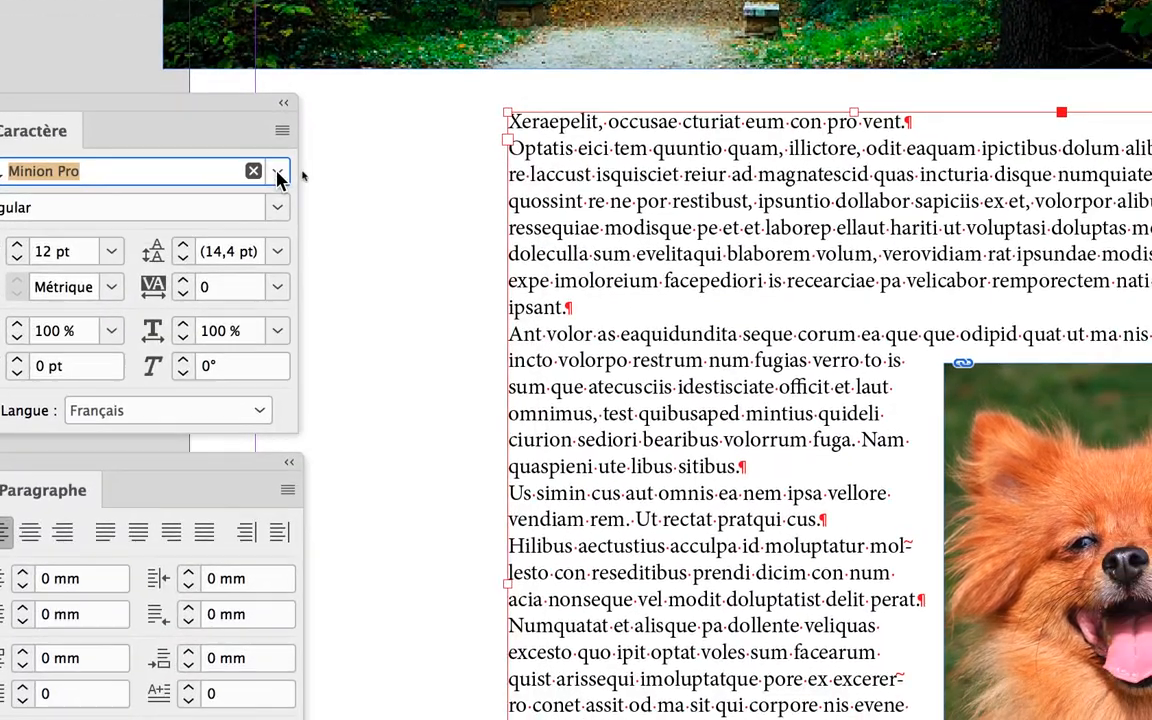
click(332, 215)
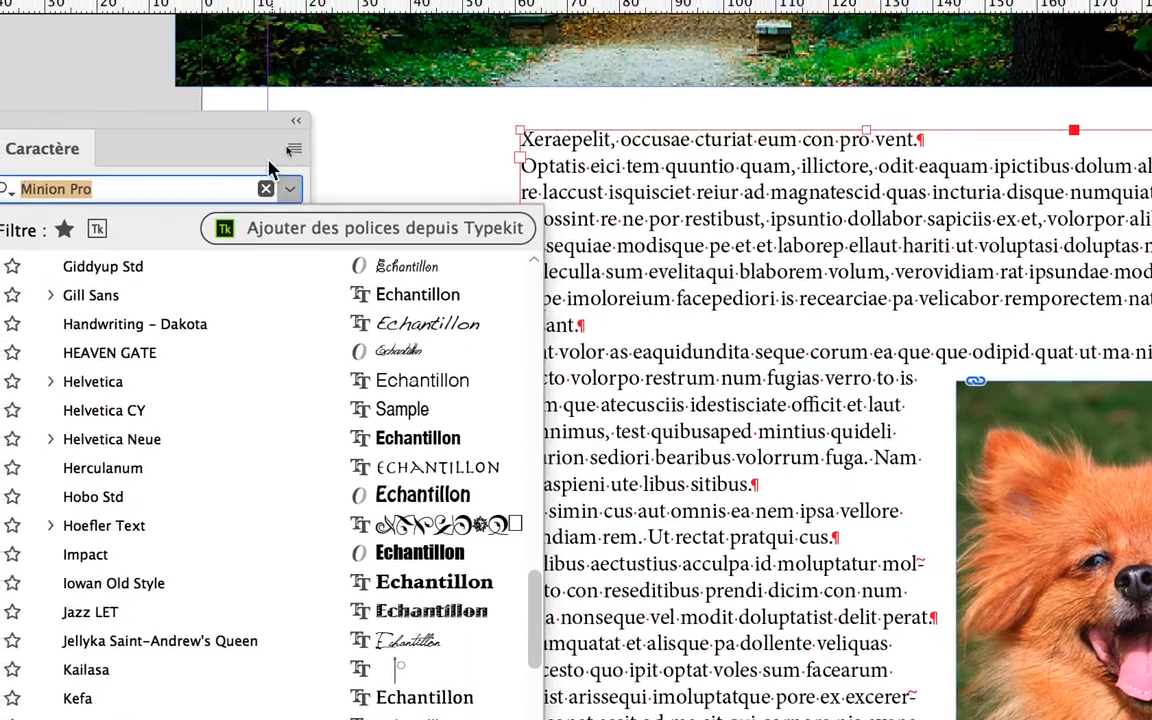
click(189, 78)
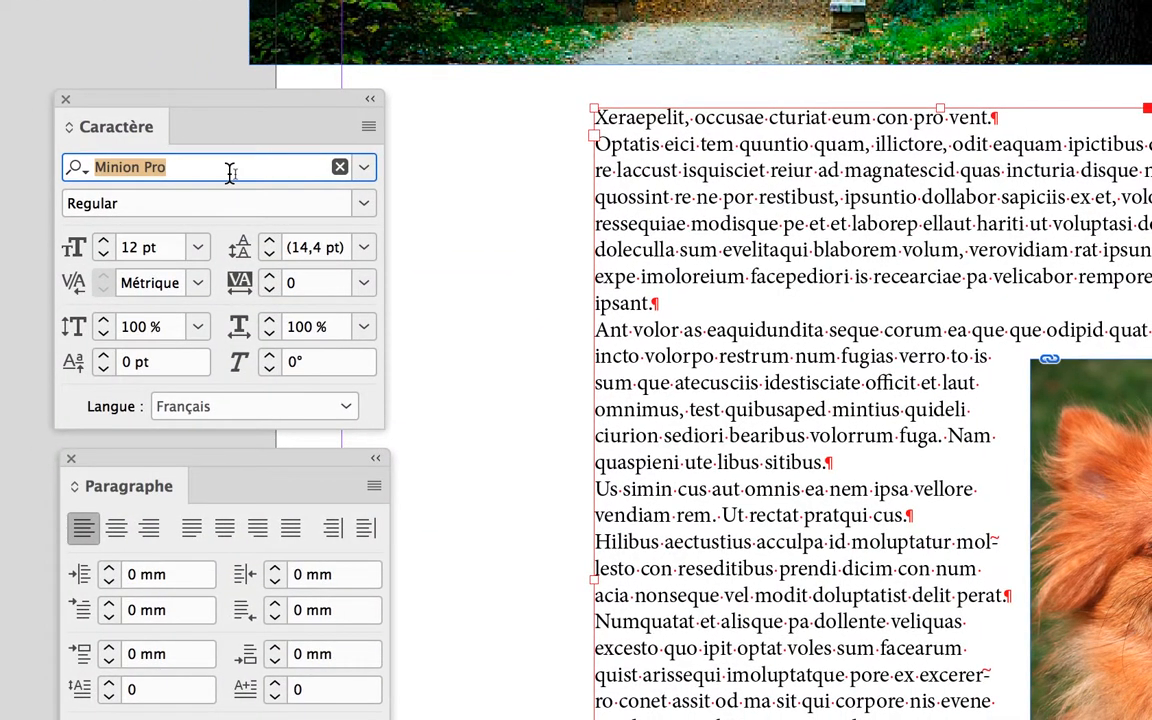
text(adobe g)
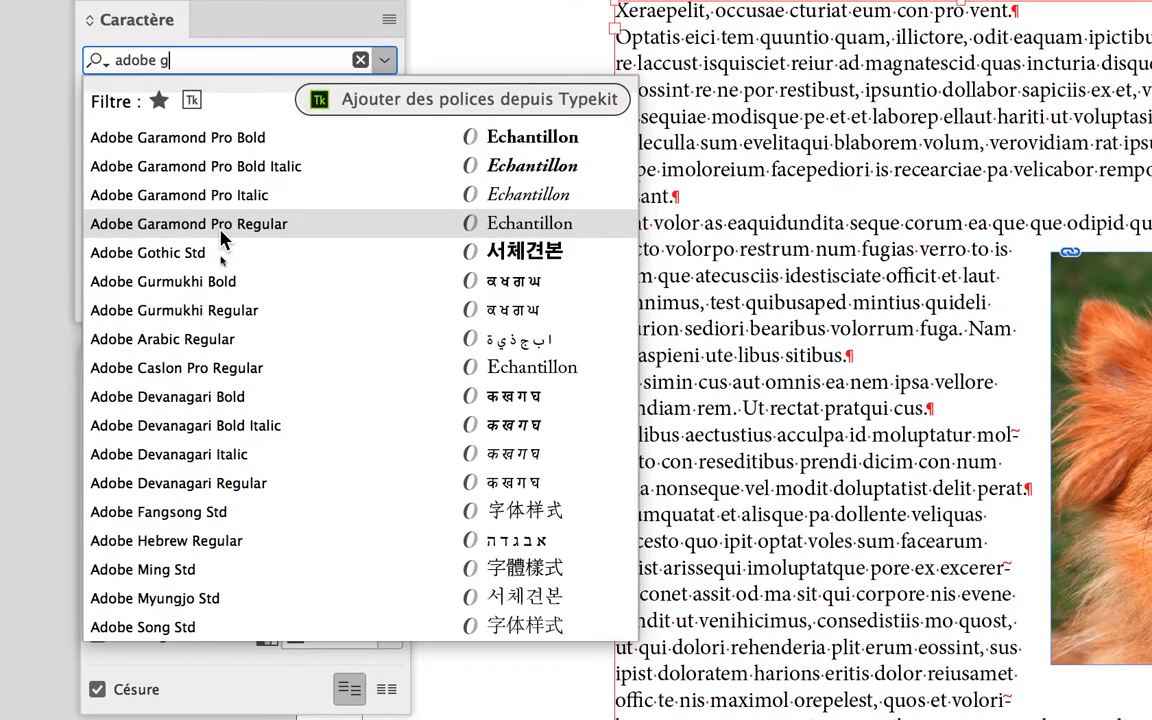
click(222, 226)
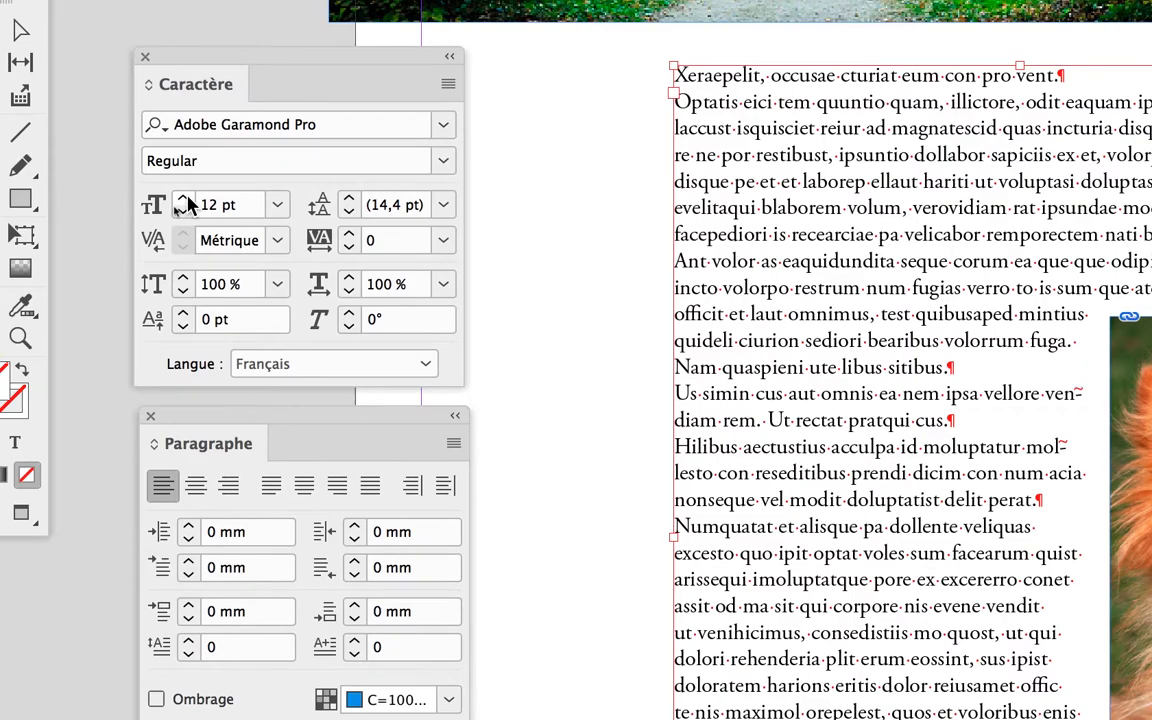
Increase the body text's font size to 16 pt
click(184, 199)
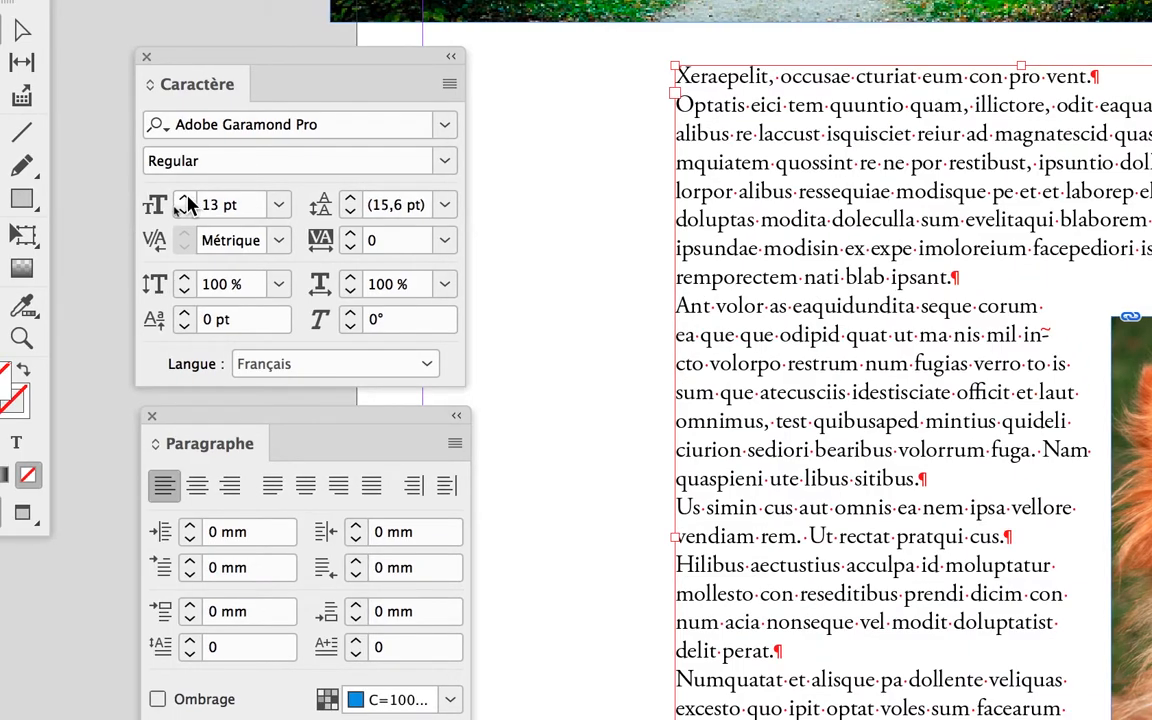
click(184, 199)
click(184, 199)
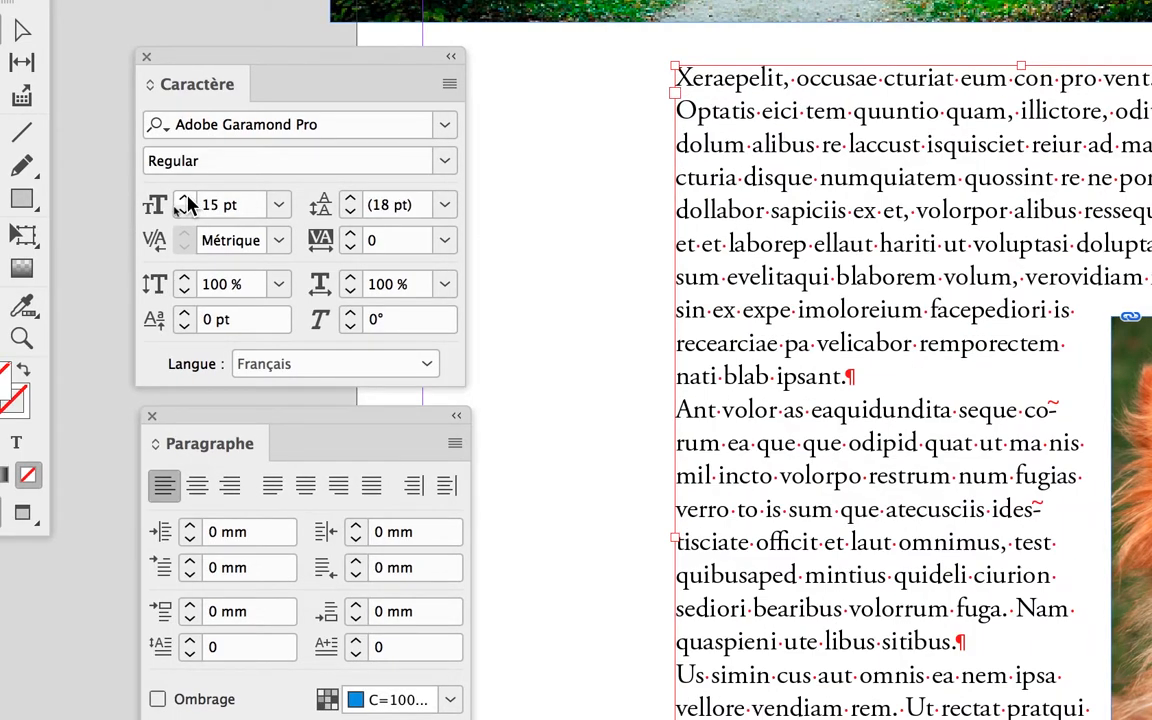
click(184, 199)
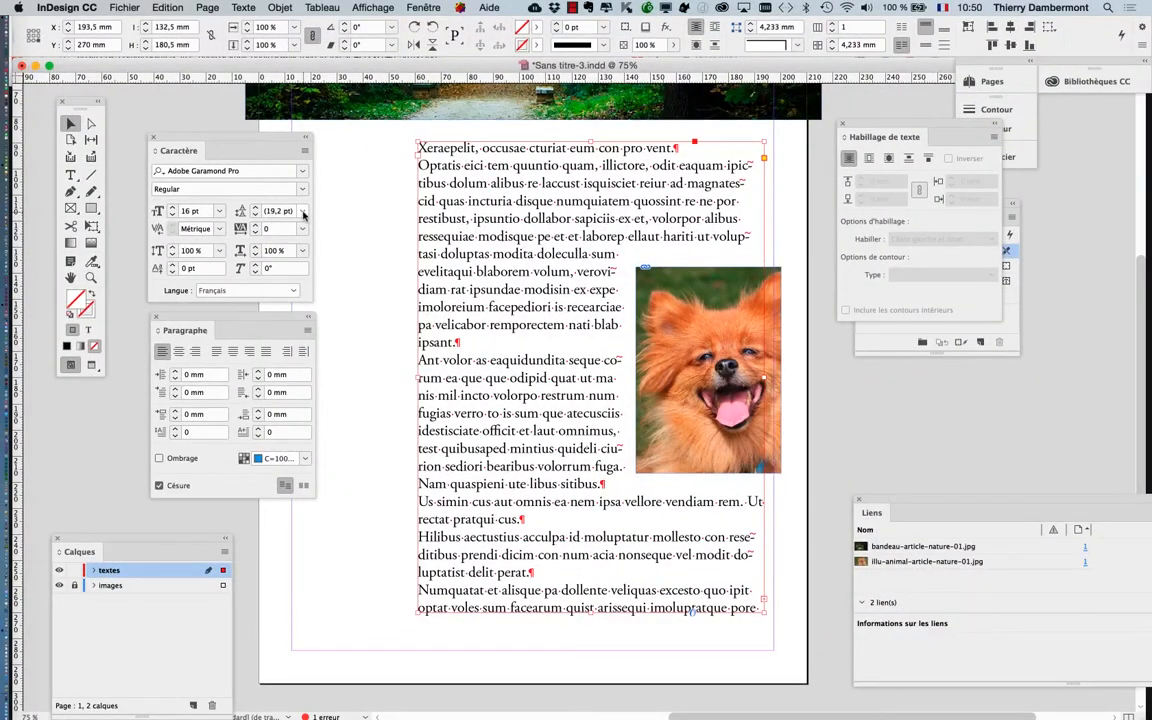
Set the body text's leading to 18 pt, and raise it step by step to 23 pt
click(303, 212)
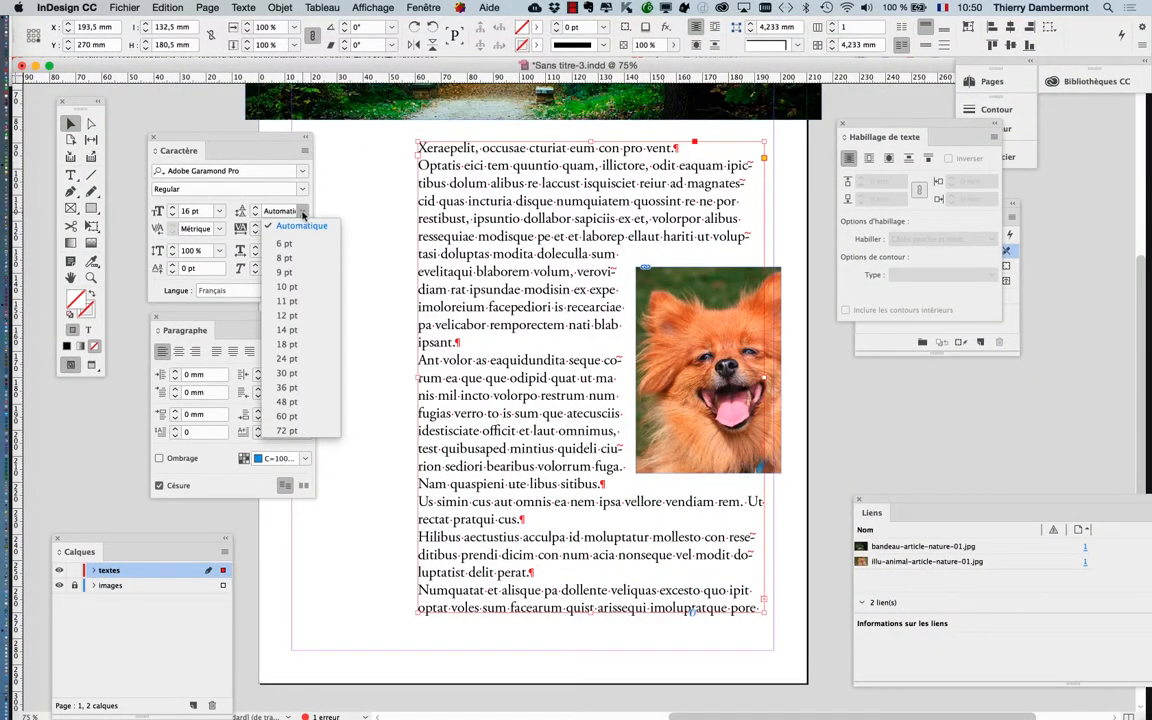
click(287, 344)
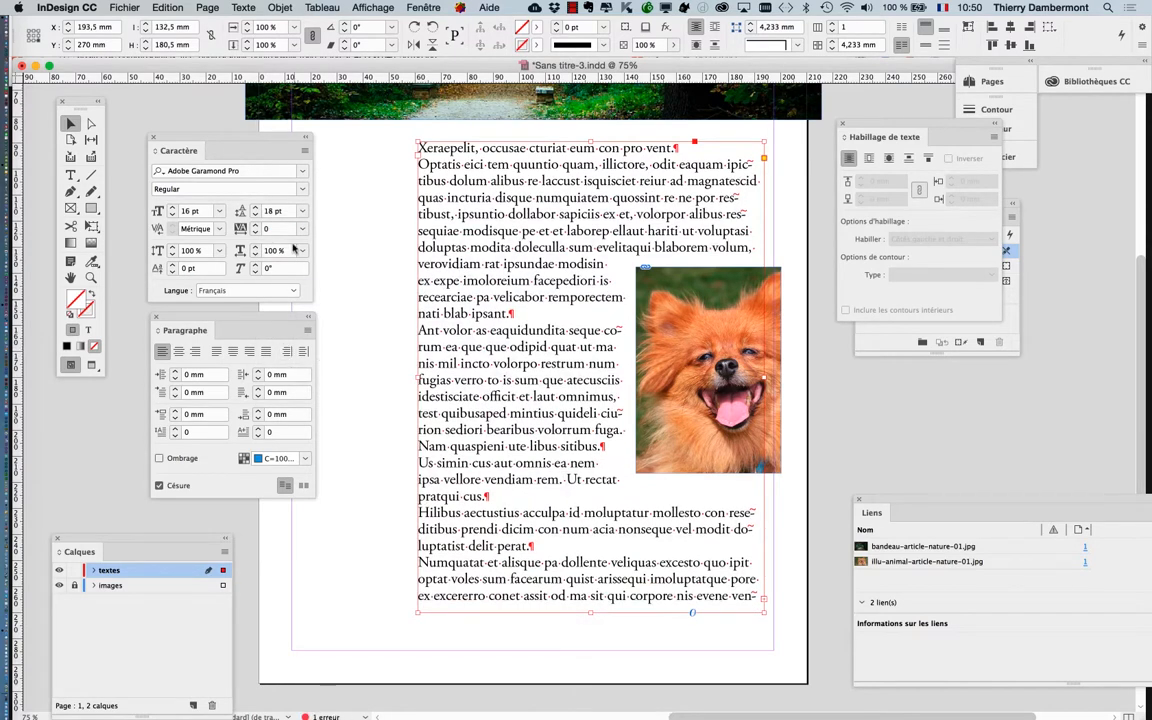
click(256, 208)
click(256, 208)
click(256, 208)
click(256, 208)
click(256, 208)
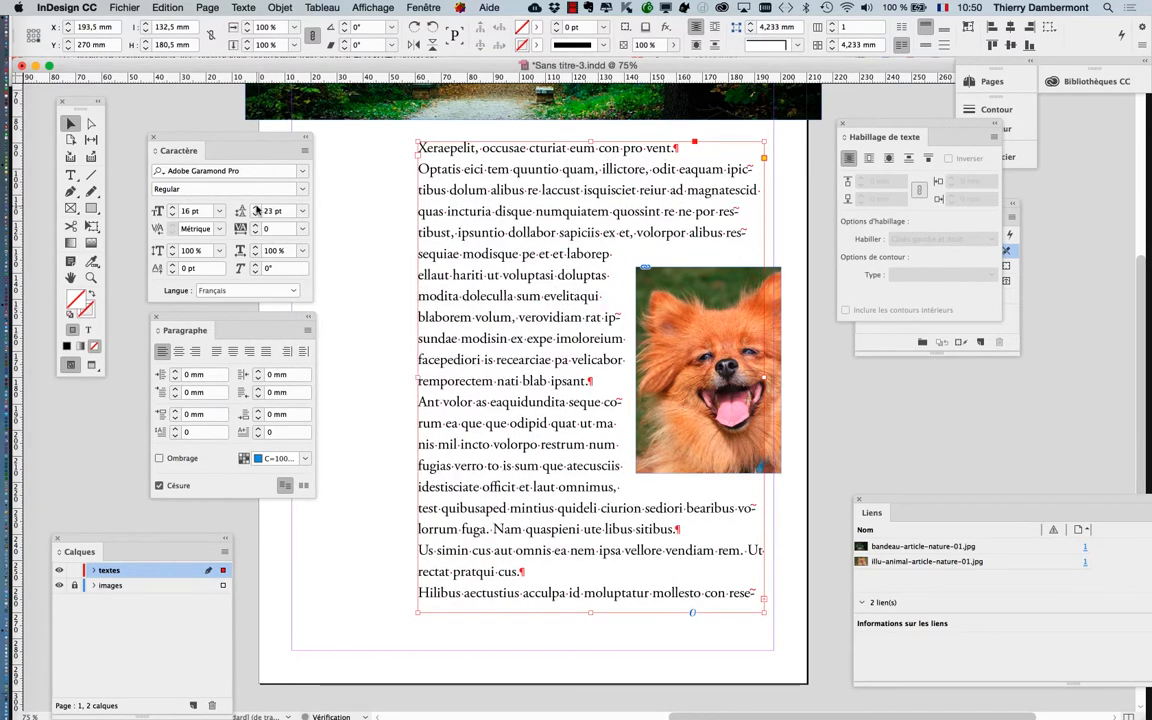
Reduce the body text's font size to 14 pt and set its leading to 22 pt
click(256, 214)
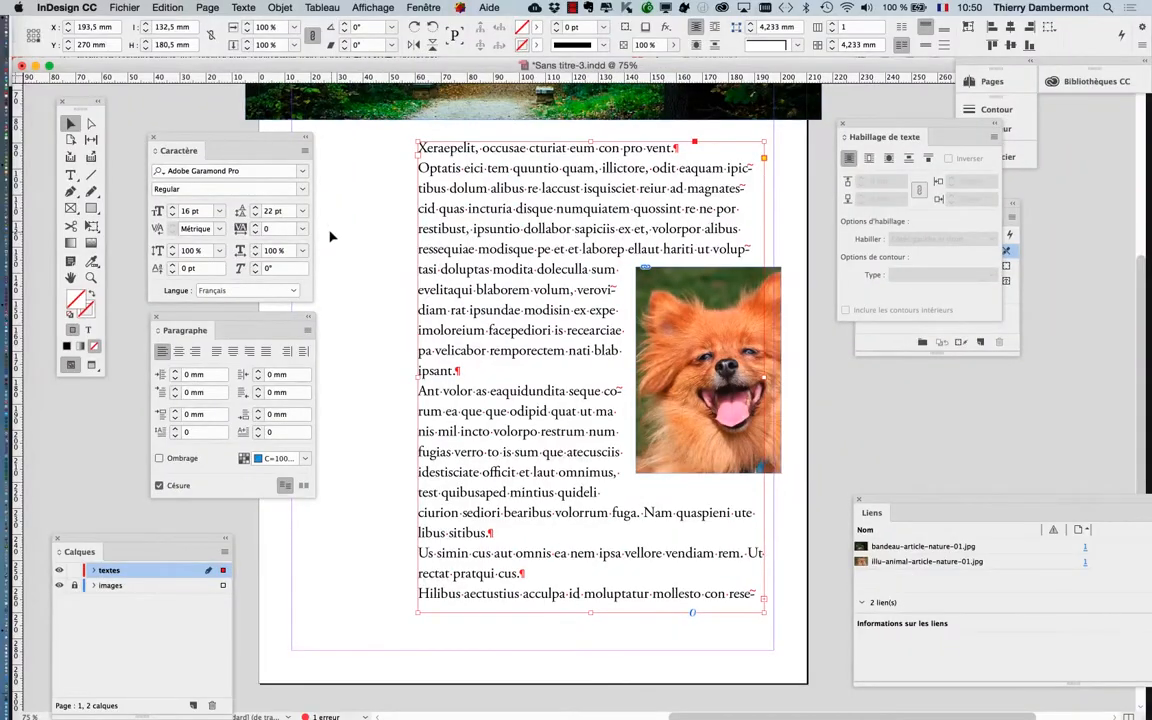
click(172, 216)
click(172, 216)
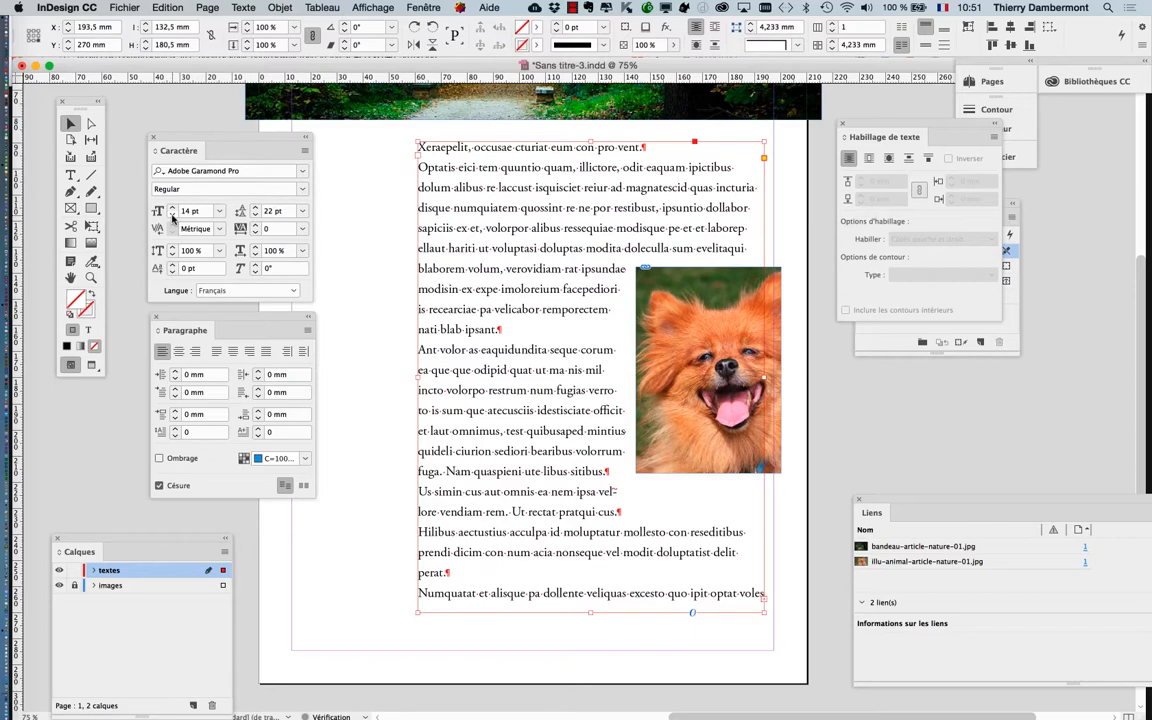
click(256, 215)
click(256, 215)
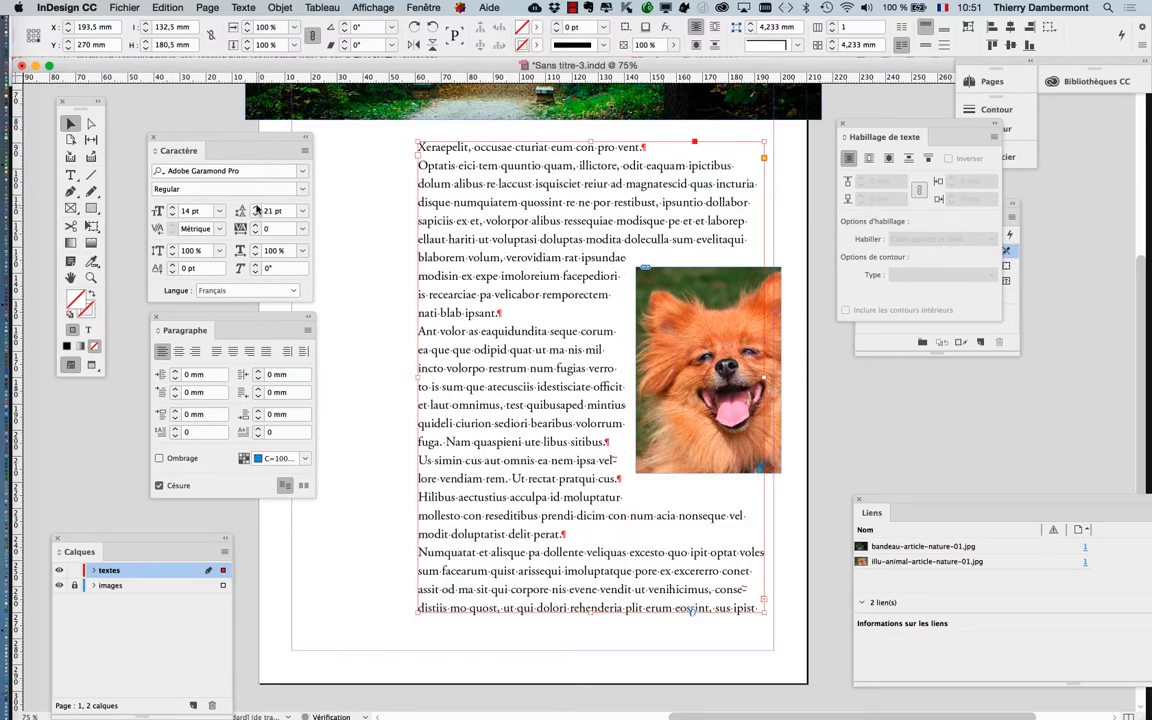
click(256, 207)
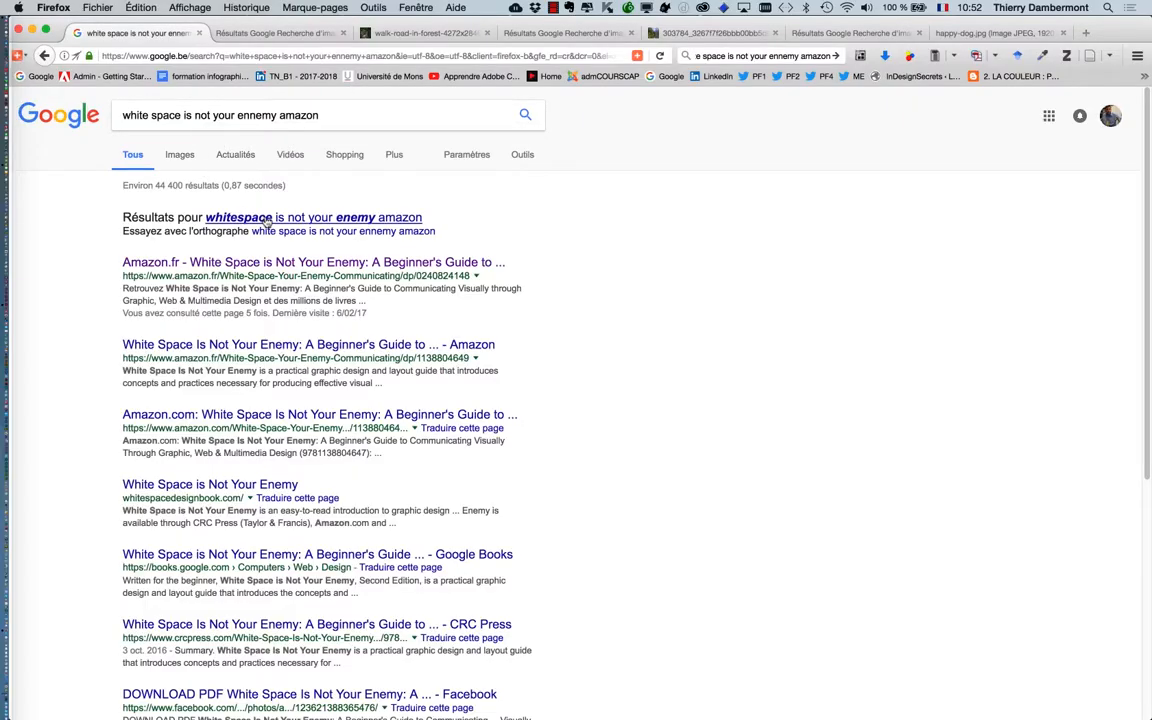
In Firefox, open the Amazon.fr page of "White Space is Not Your Enemy" from the spelling-corrected search and start the book preview
click(266, 221)
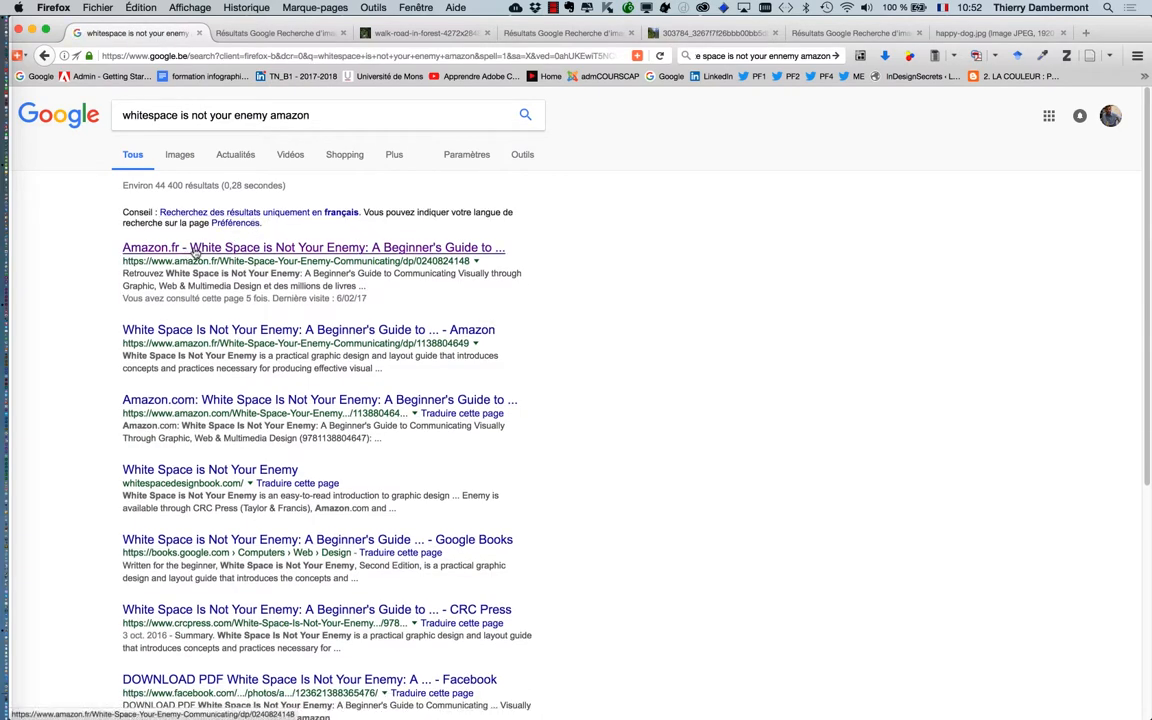
click(195, 249)
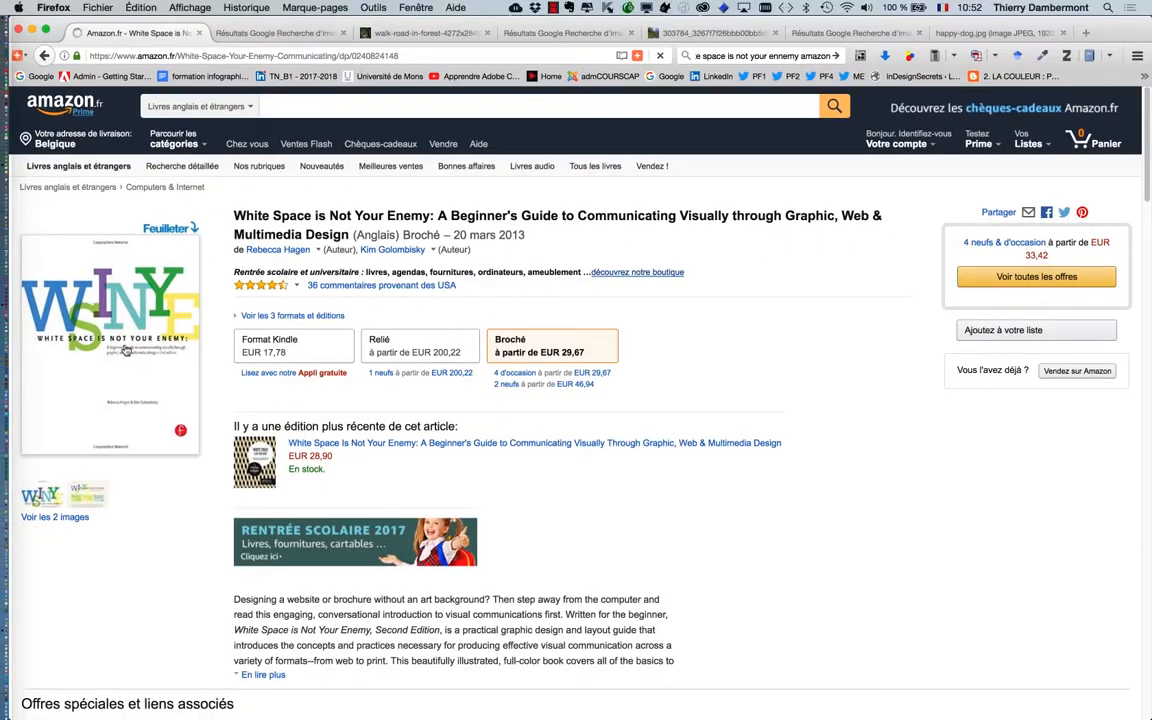
click(175, 320)
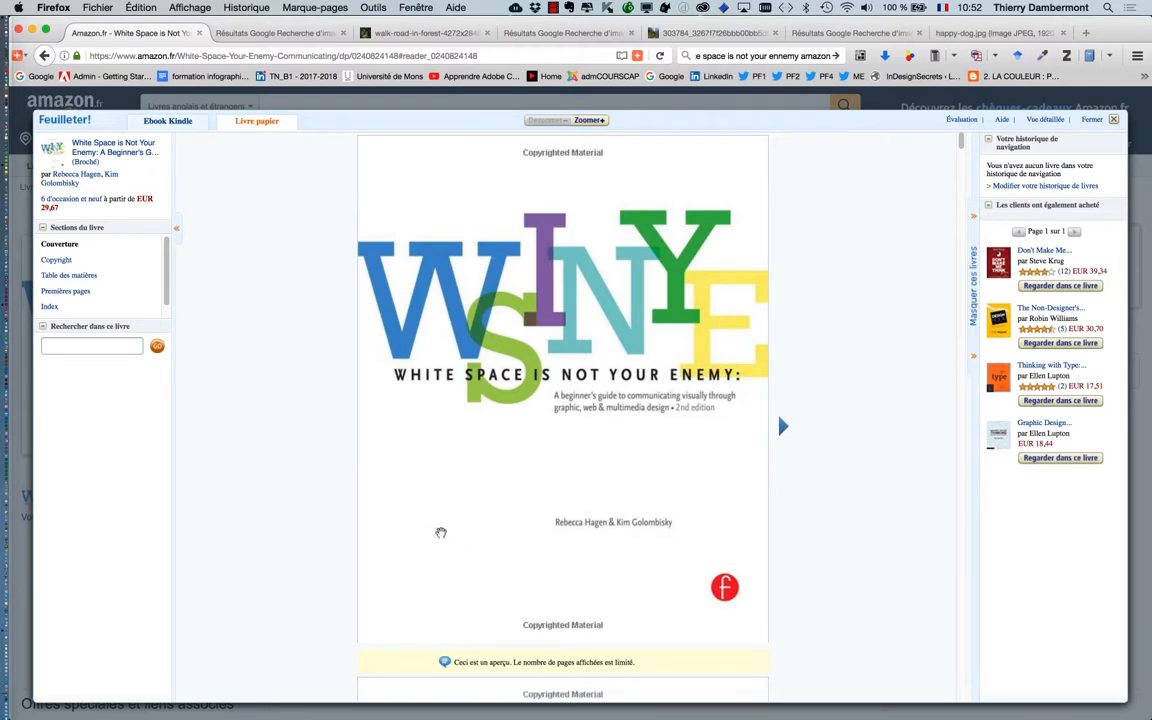
Page through the book preview from the cover to the glossary, examining the contents list and the illustrated page layouts
click(783, 427)
click(783, 427)
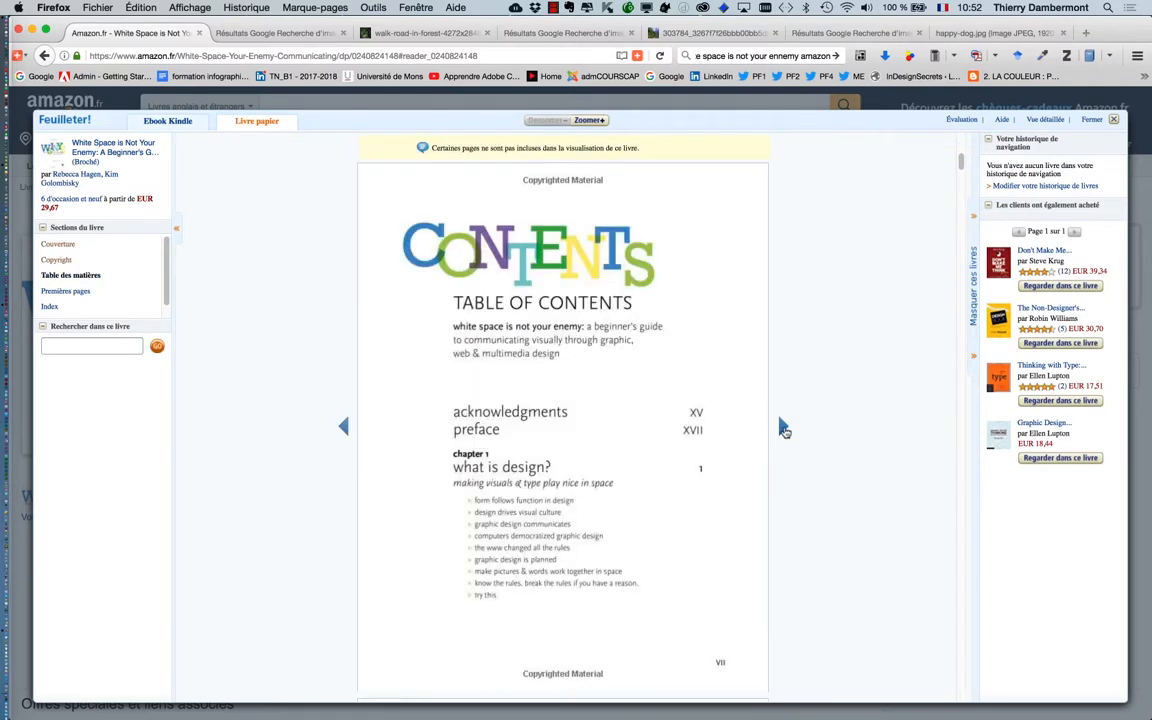
click(783, 427)
click(783, 427)
click(783, 427)
click(783, 427)
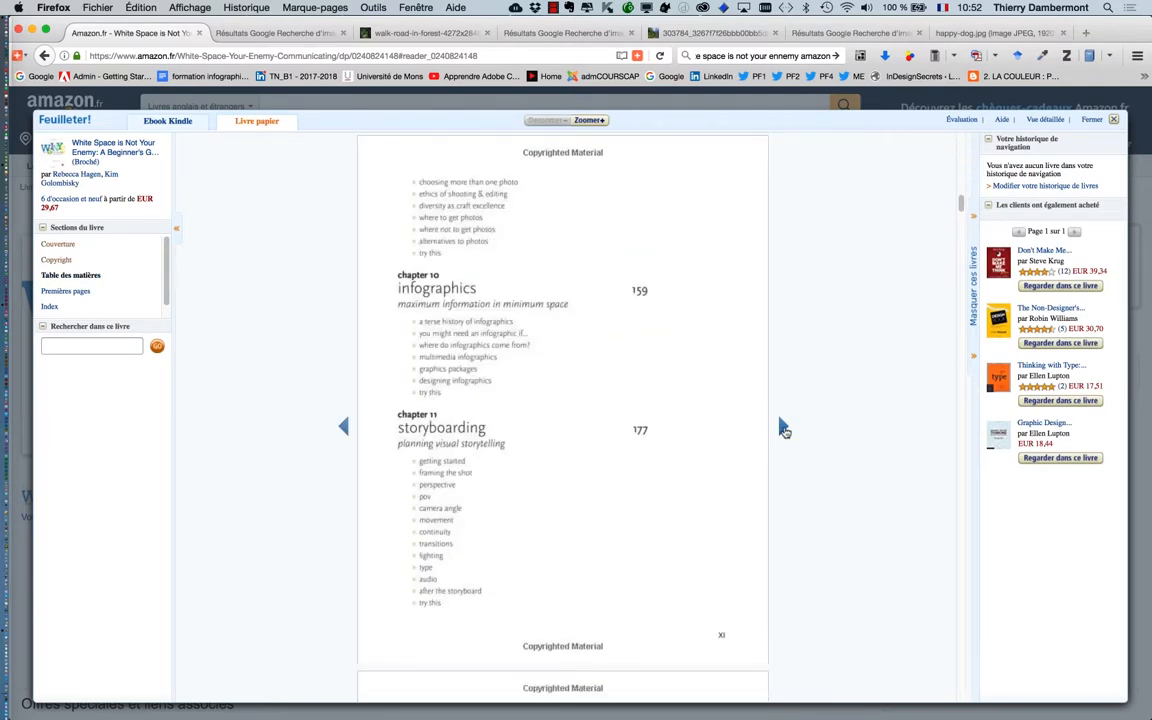
click(783, 427)
click(783, 427)
click(783, 427)
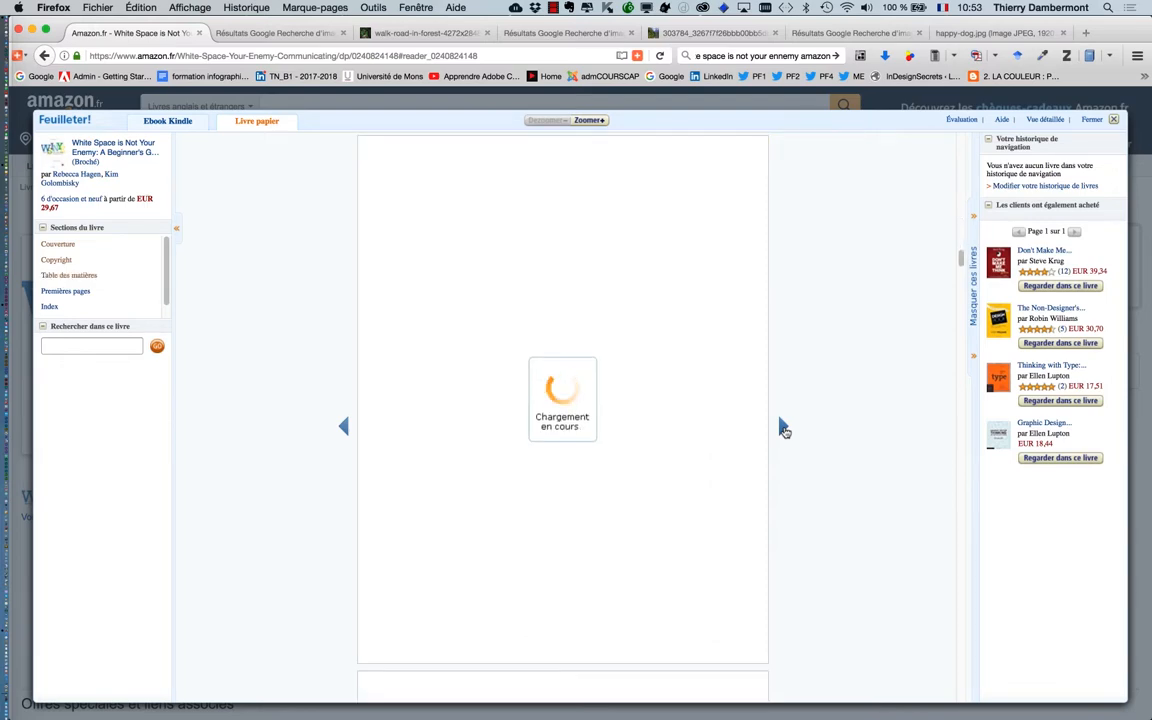
click(783, 427)
click(783, 427)
click(783, 427)
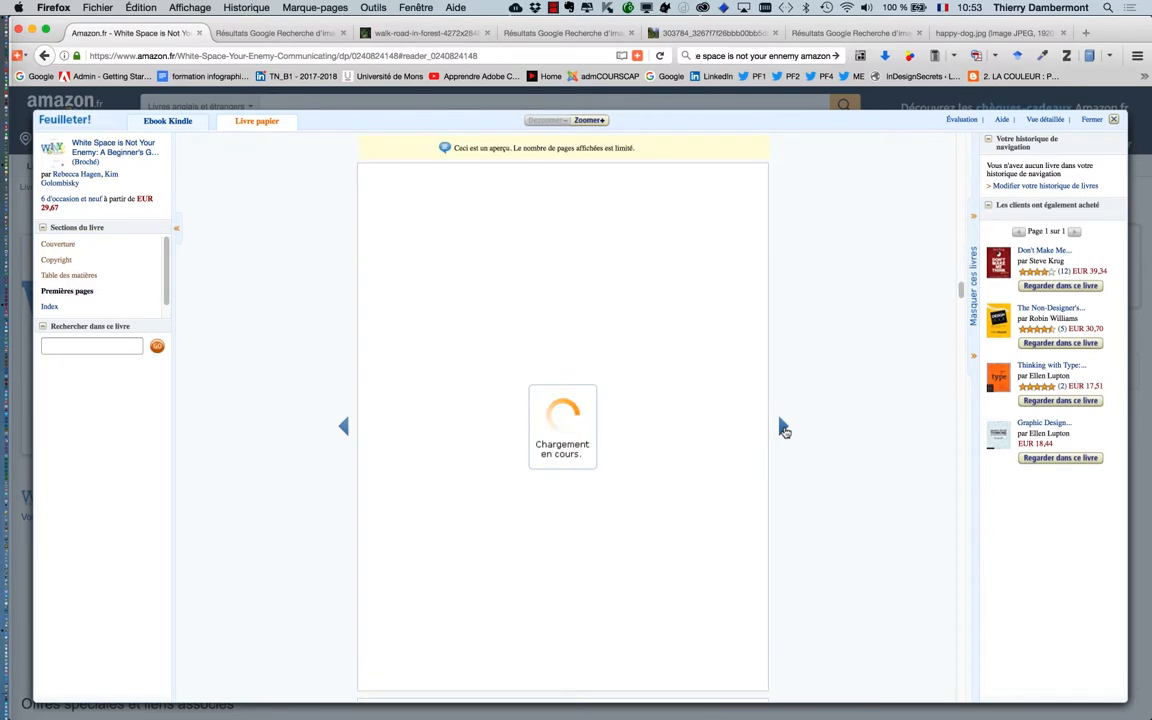
click(783, 427)
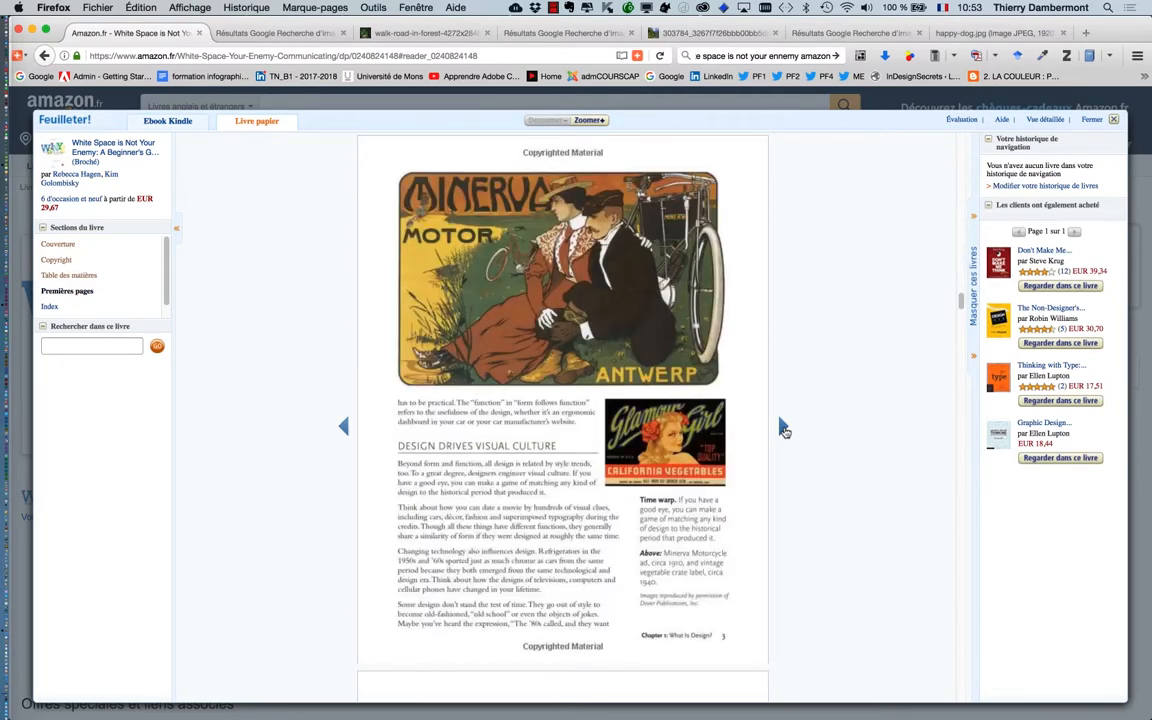
click(783, 427)
click(783, 427)
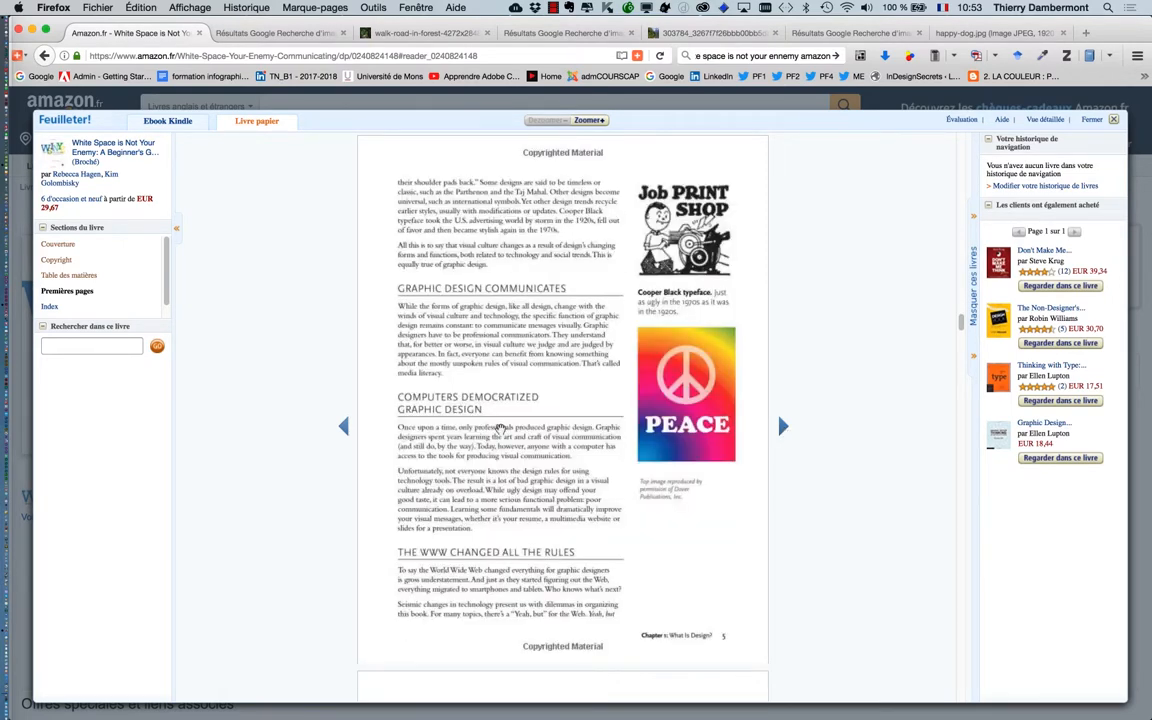
click(344, 427)
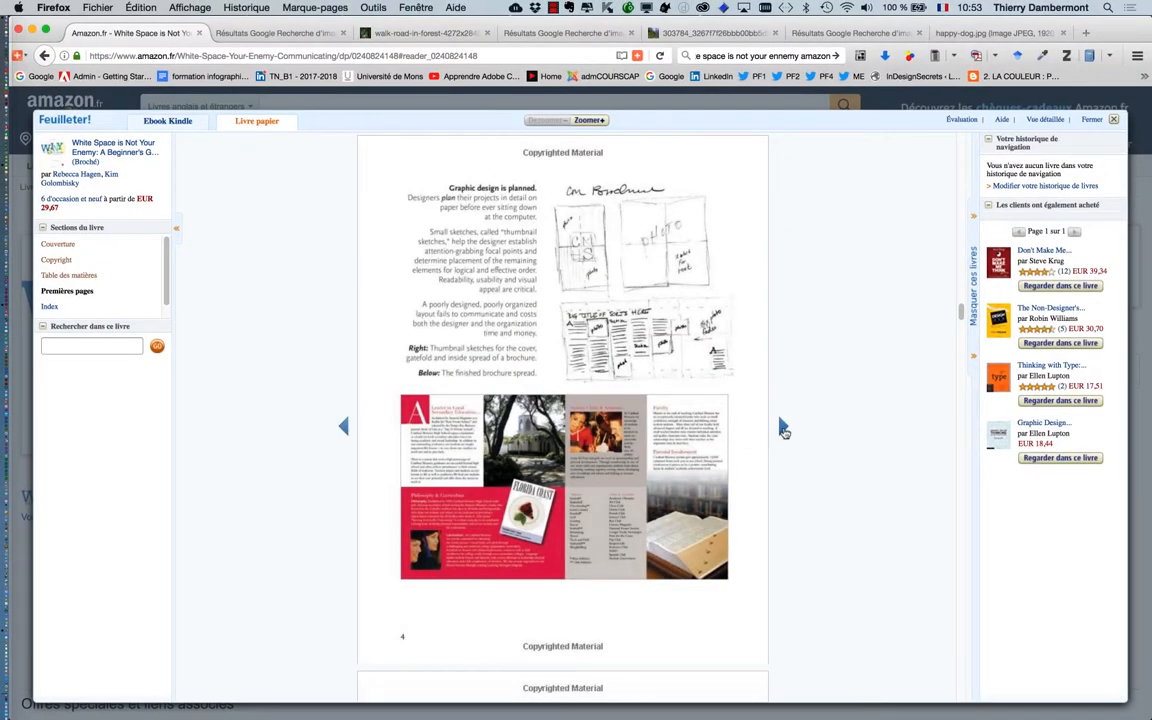
click(949, 276)
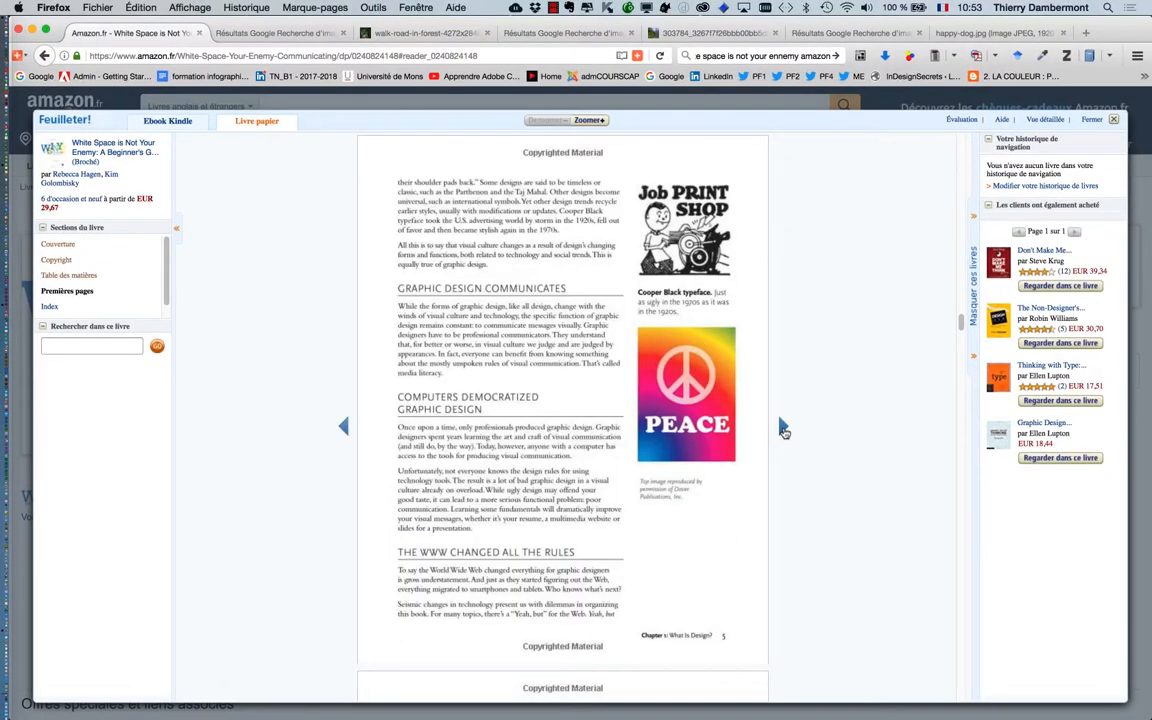
click(783, 428)
click(783, 428)
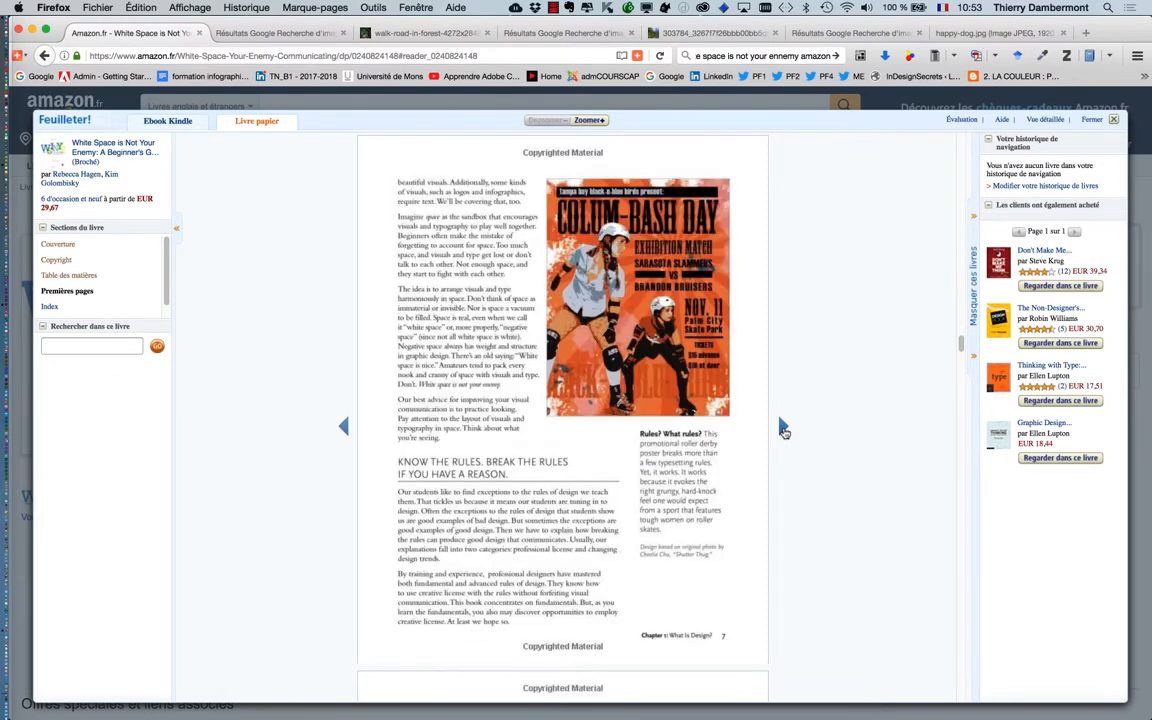
click(783, 428)
click(783, 428)
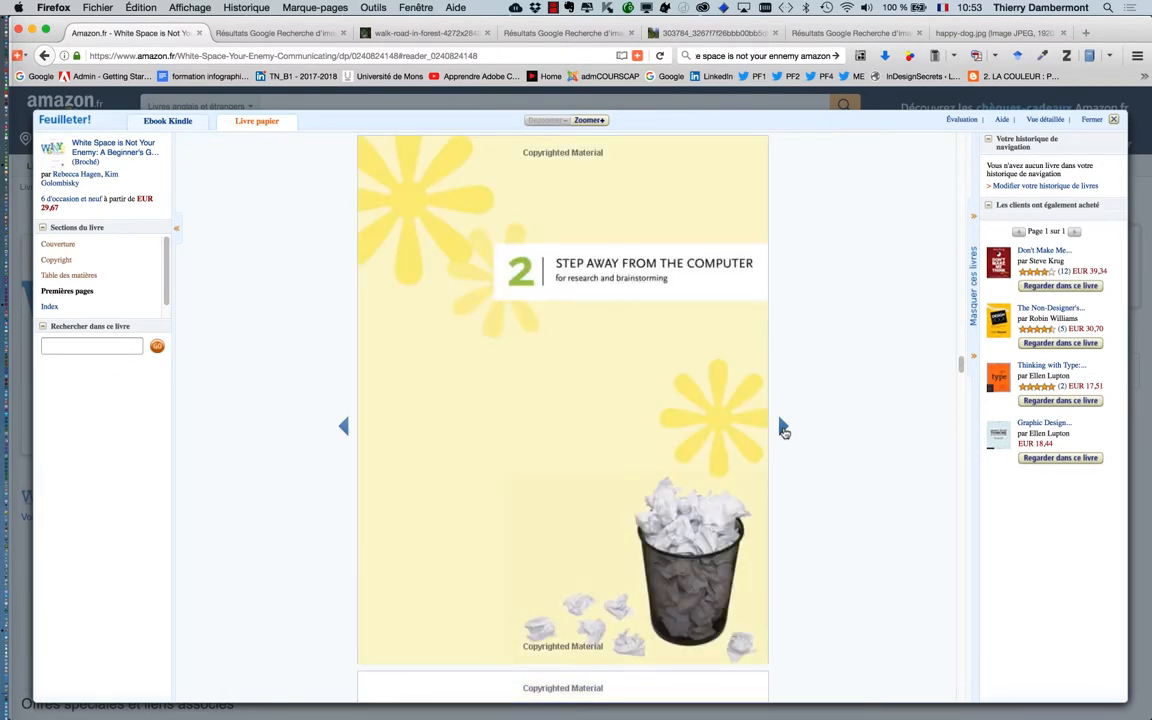
click(783, 428)
click(783, 428)
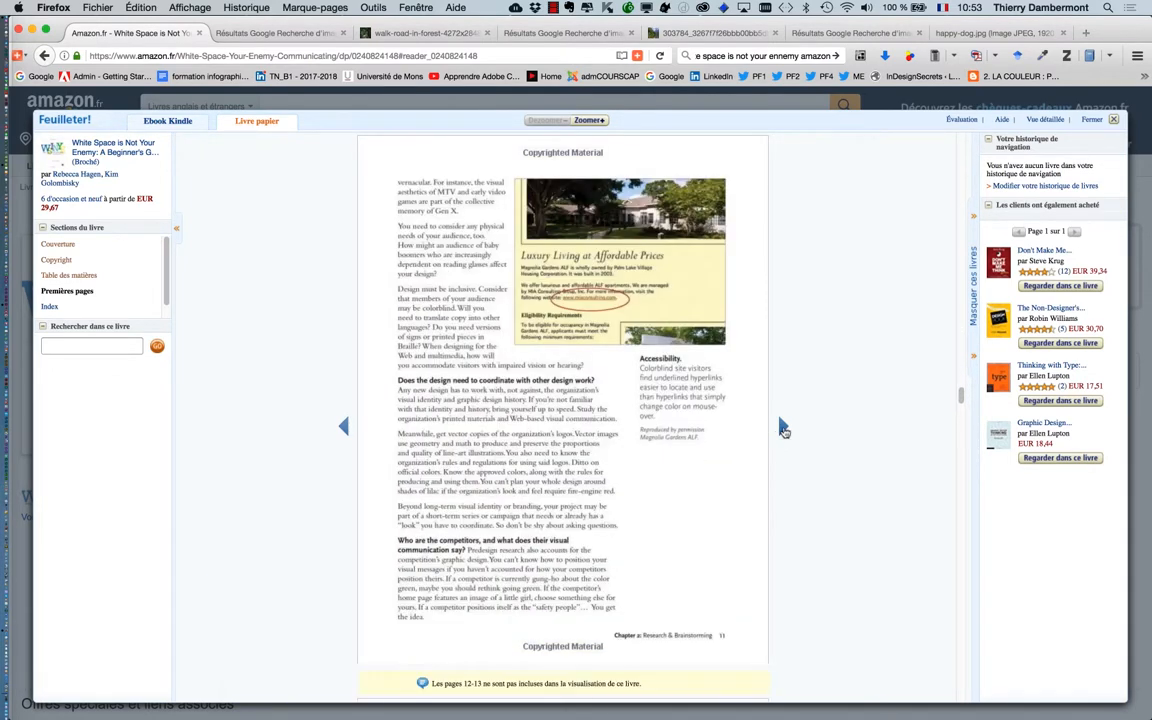
click(783, 428)
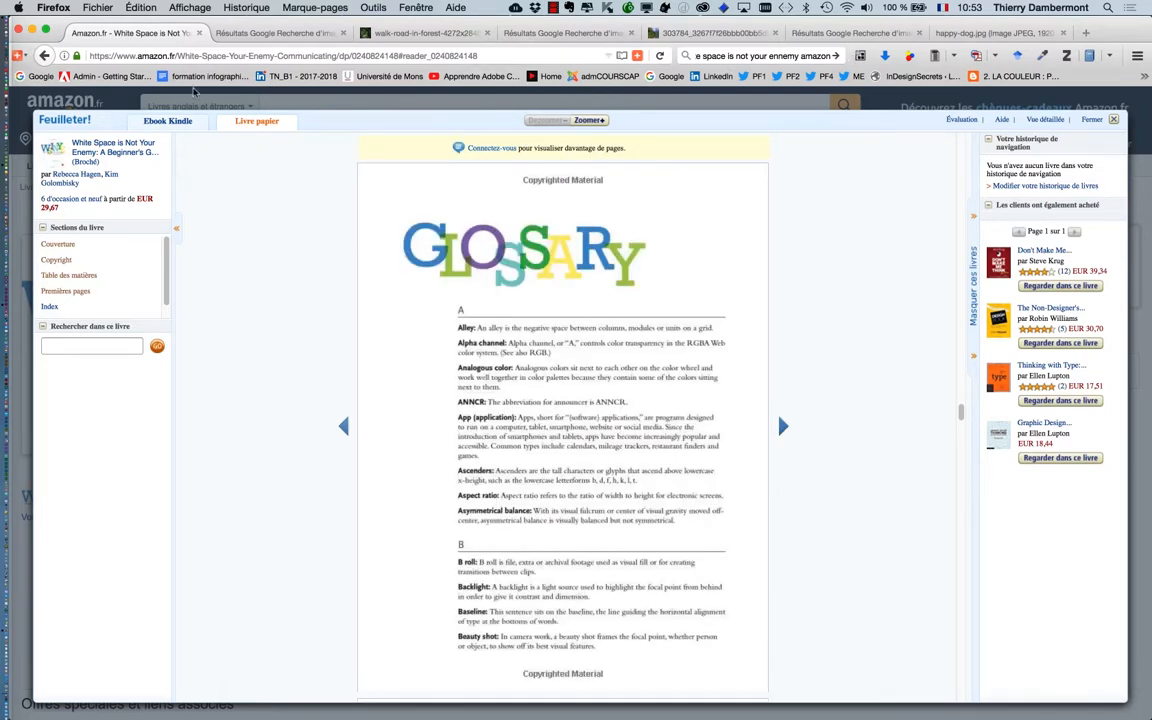
Close the book's browser tab, minimize the browser and return to the article document in InDesign
click(197, 33)
click(33, 29)
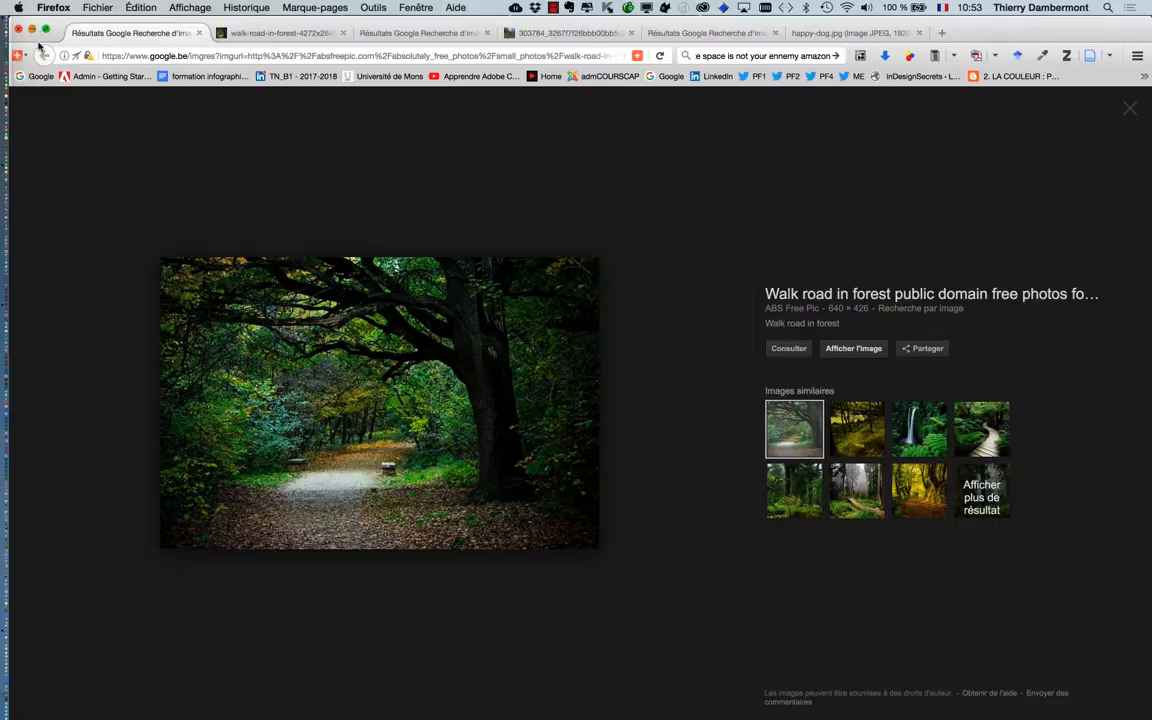
click(209, 64)
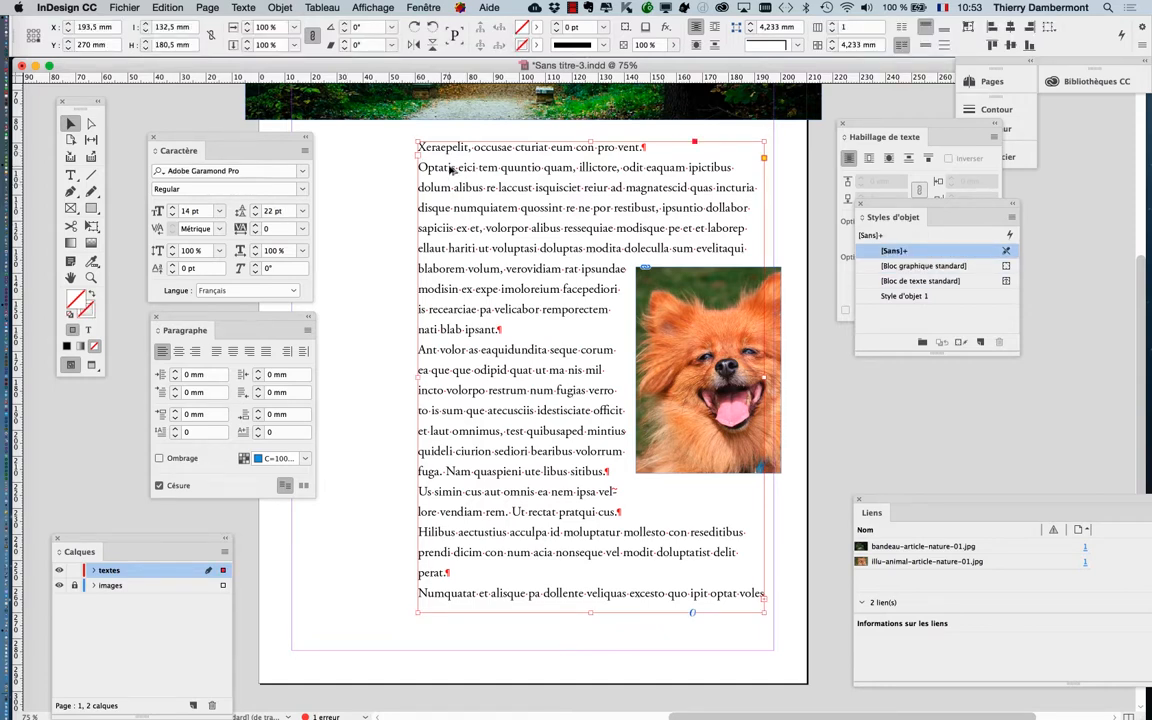
Clear the Text Wrap and Object Styles panels off the enlarged body text and bring the Character panel closer to it
scroll(450, 170, up, 2)
drag(880, 124, 1080, 235)
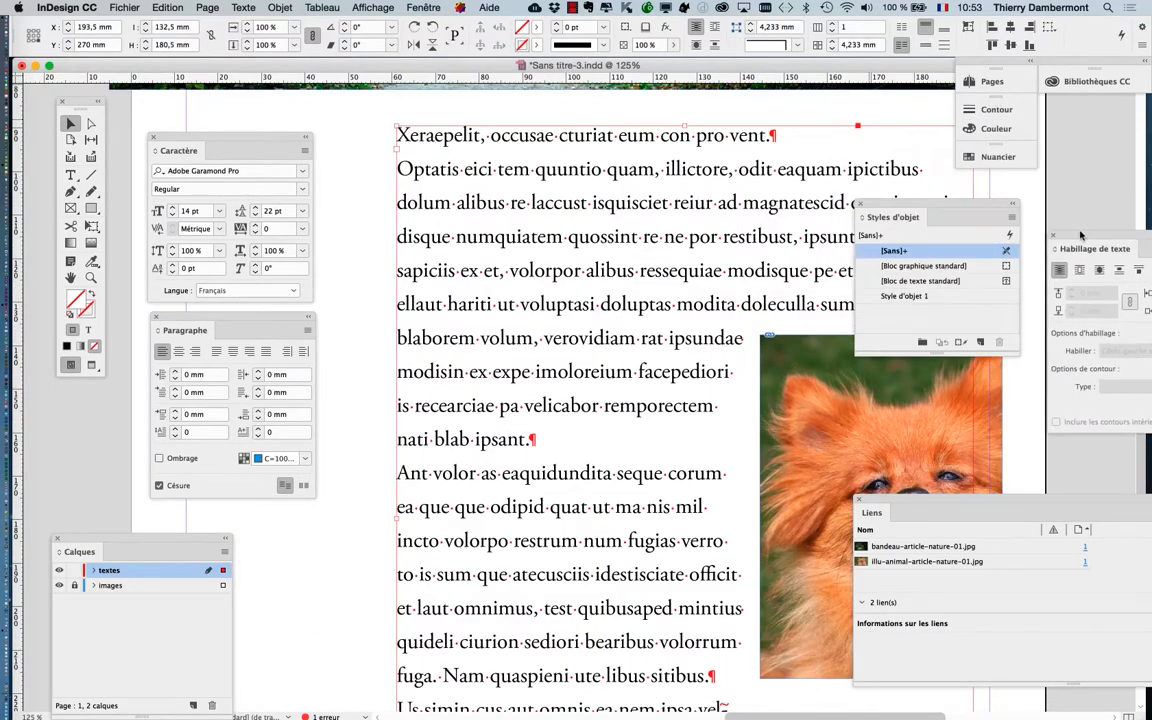
drag(892, 207, 1052, 190)
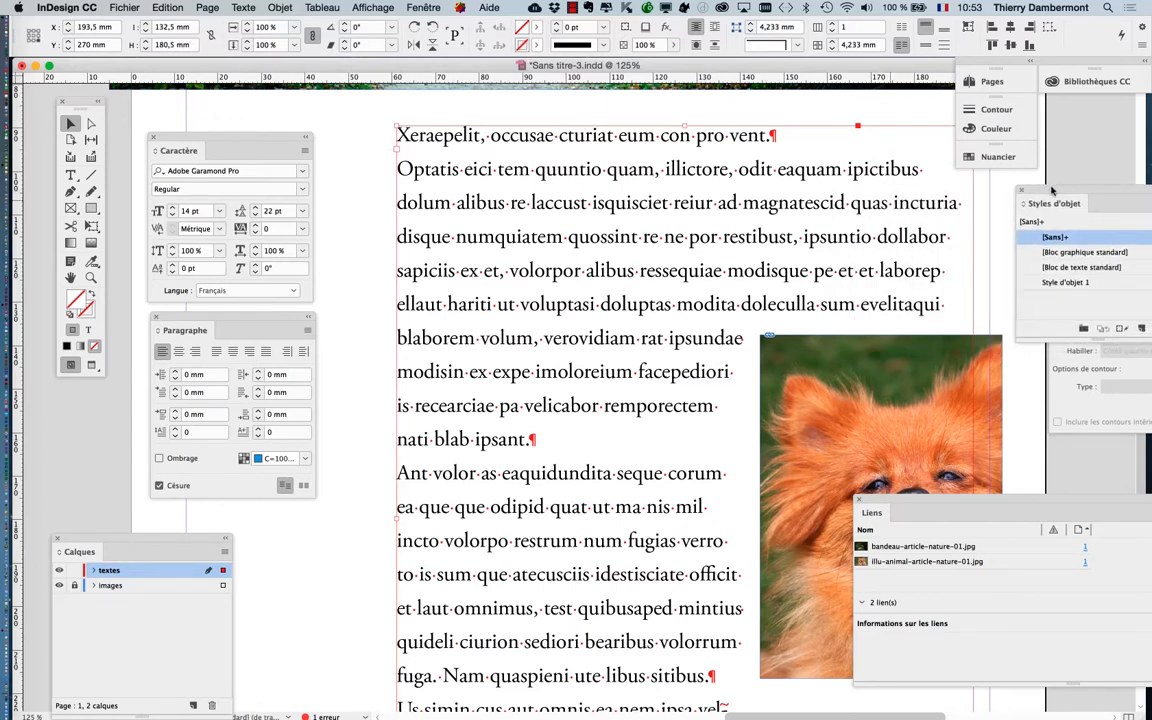
drag(243, 138, 289, 121)
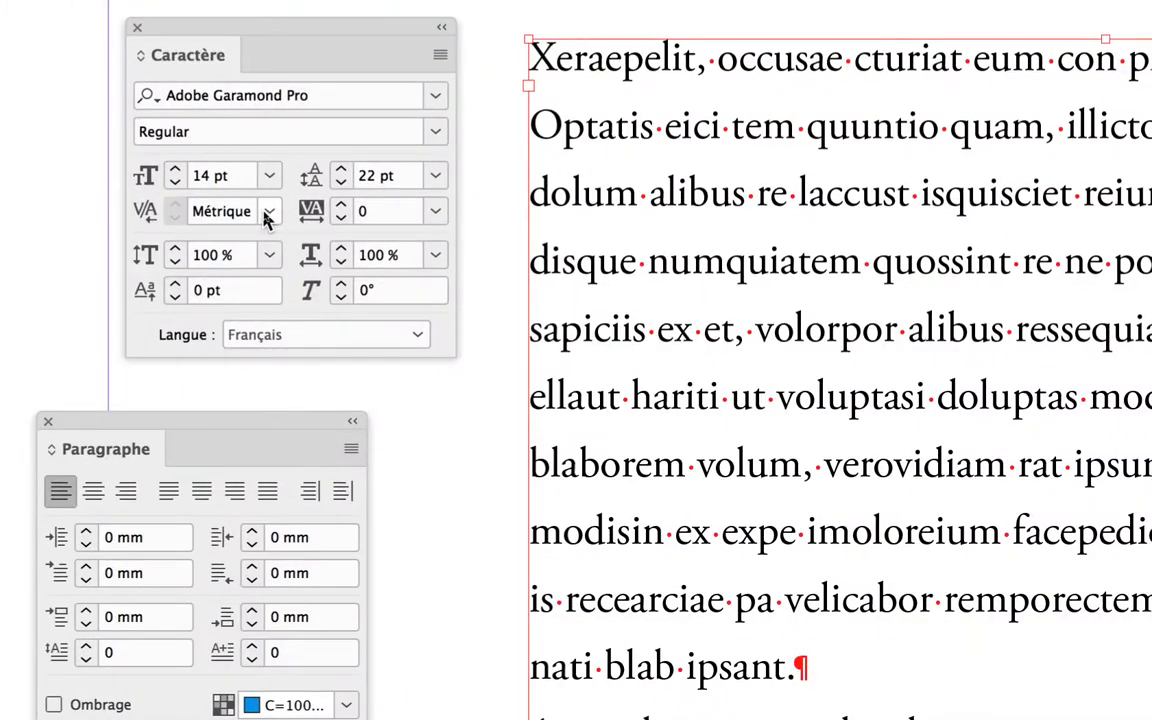
Compare Optique and Métrique kerning on the body text and leave it set to Optique
click(267, 219)
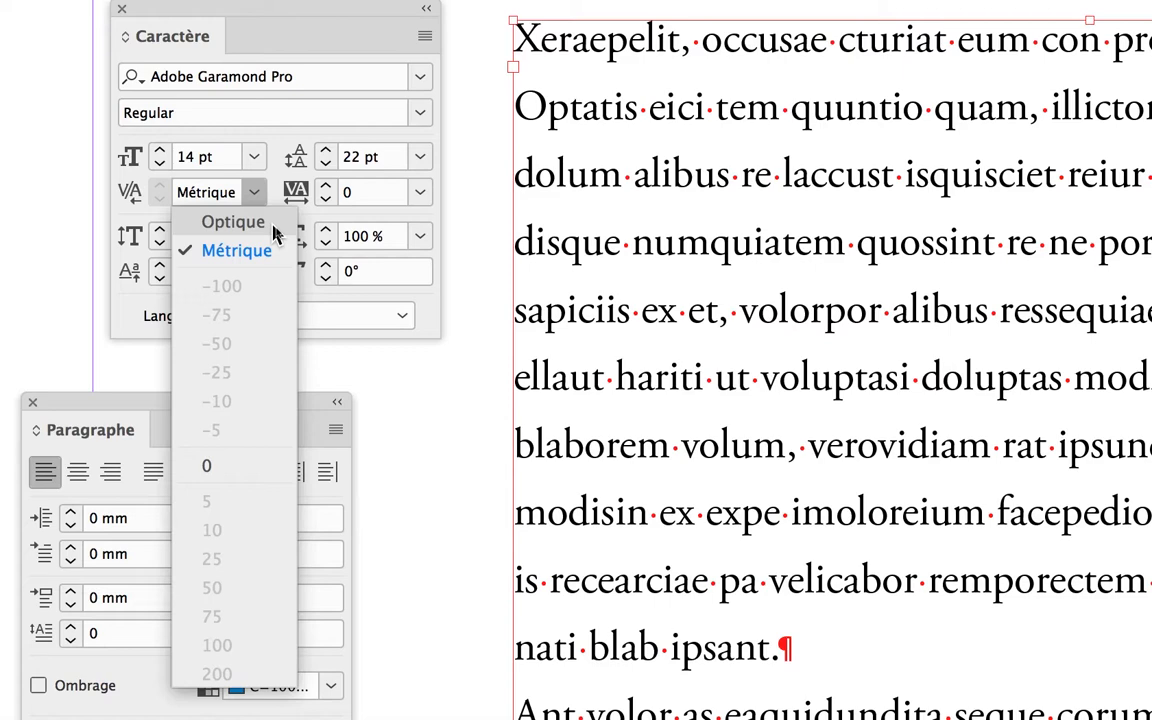
click(274, 226)
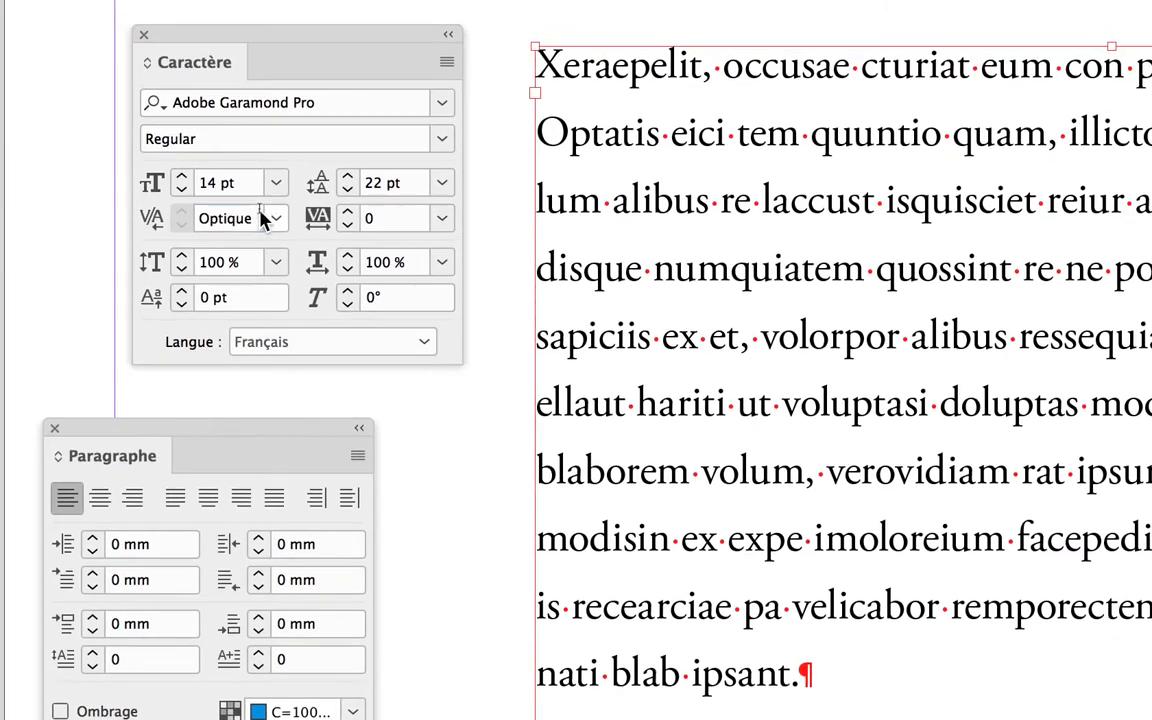
click(262, 218)
click(276, 218)
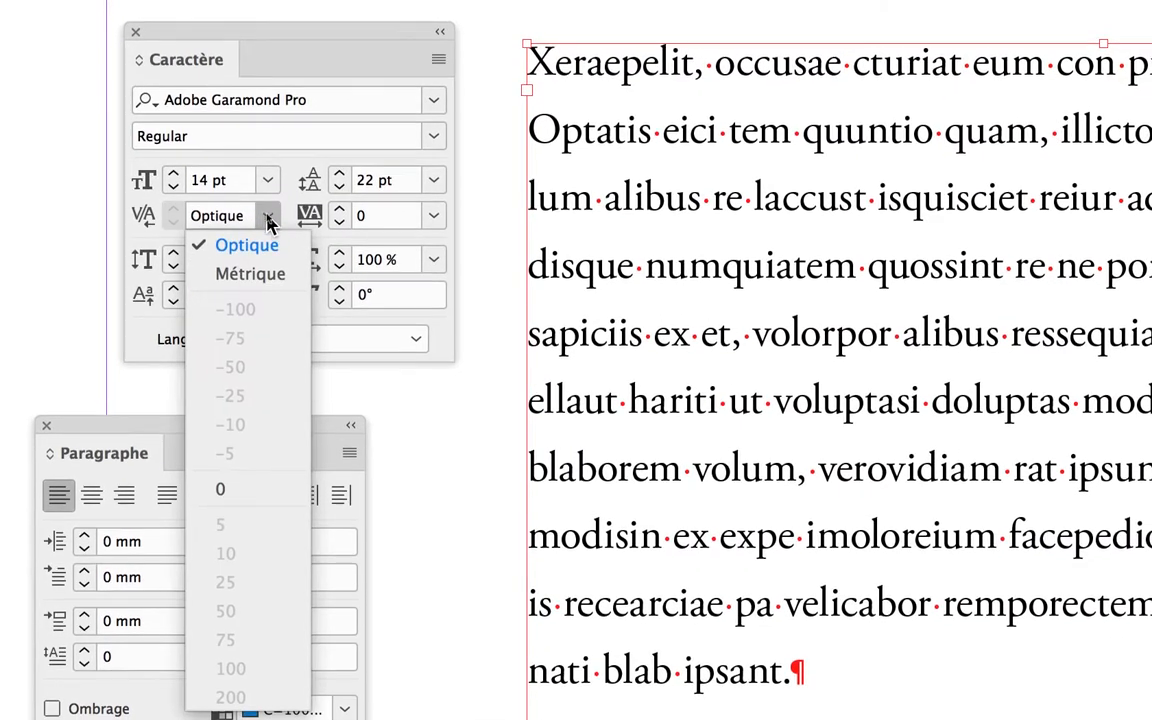
click(276, 246)
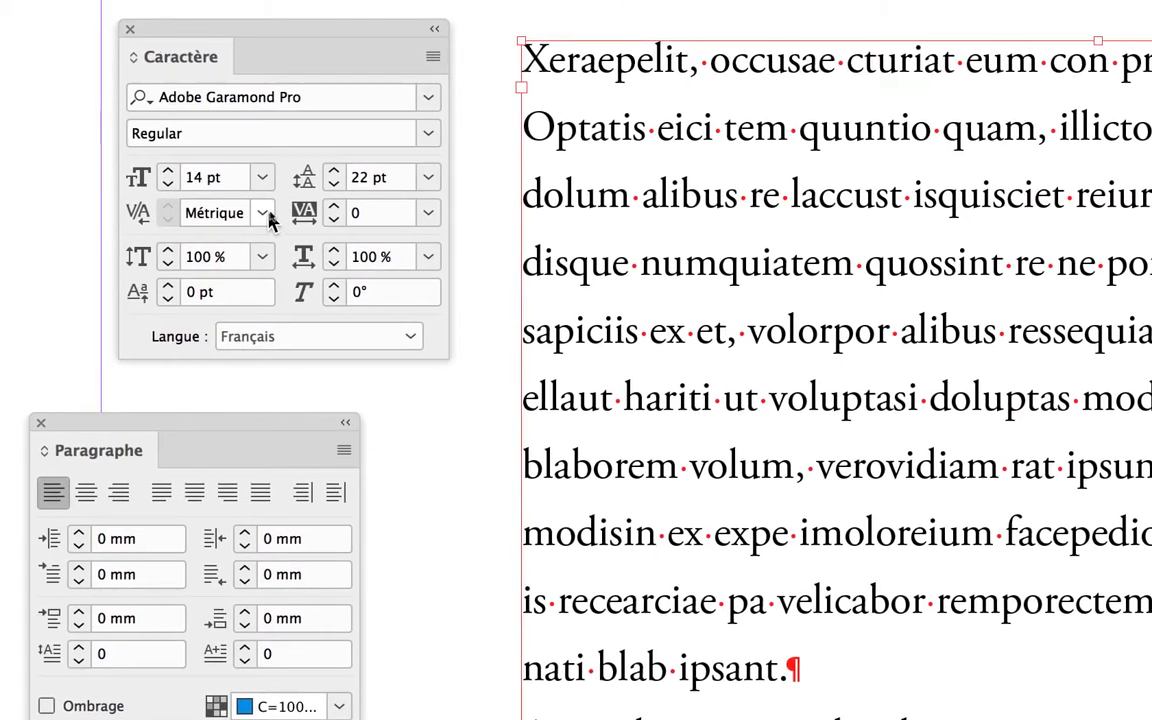
click(259, 196)
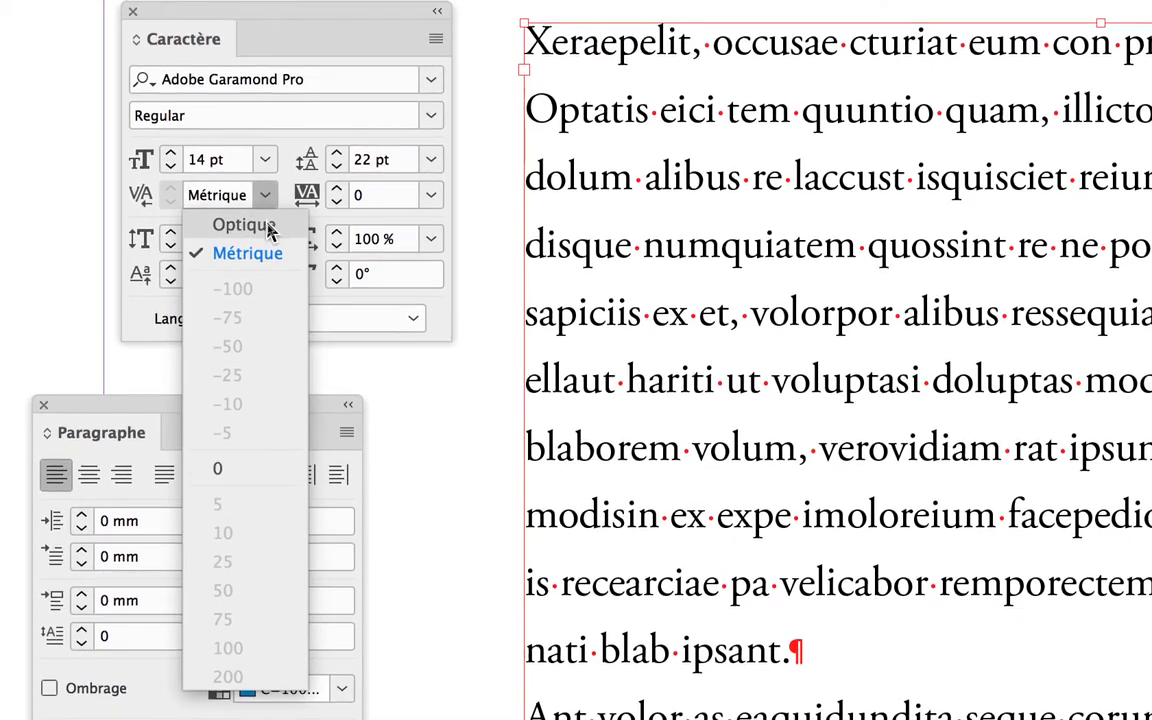
click(244, 225)
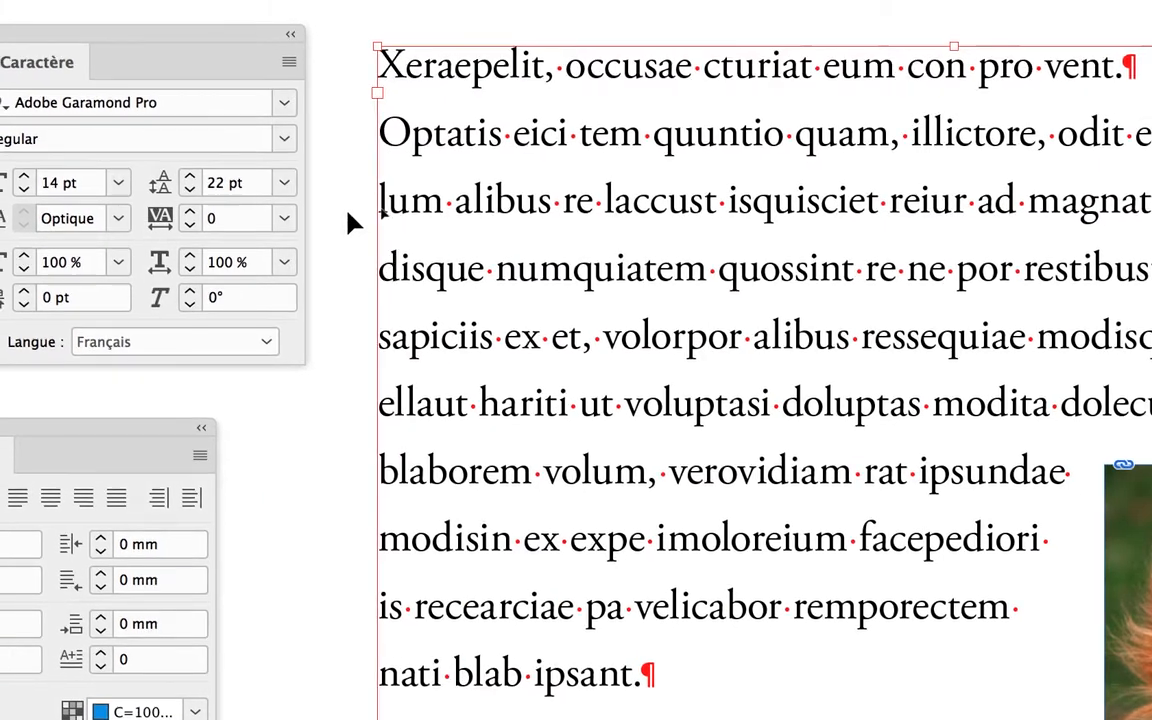
click(498, 199)
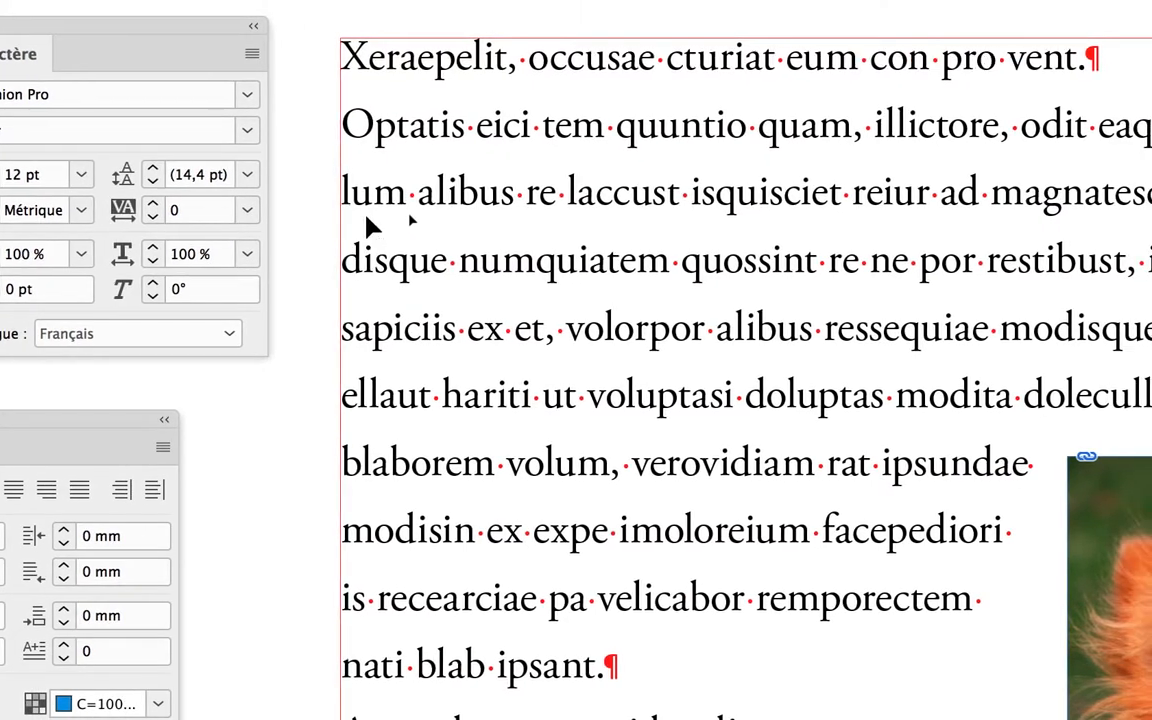
click(402, 224)
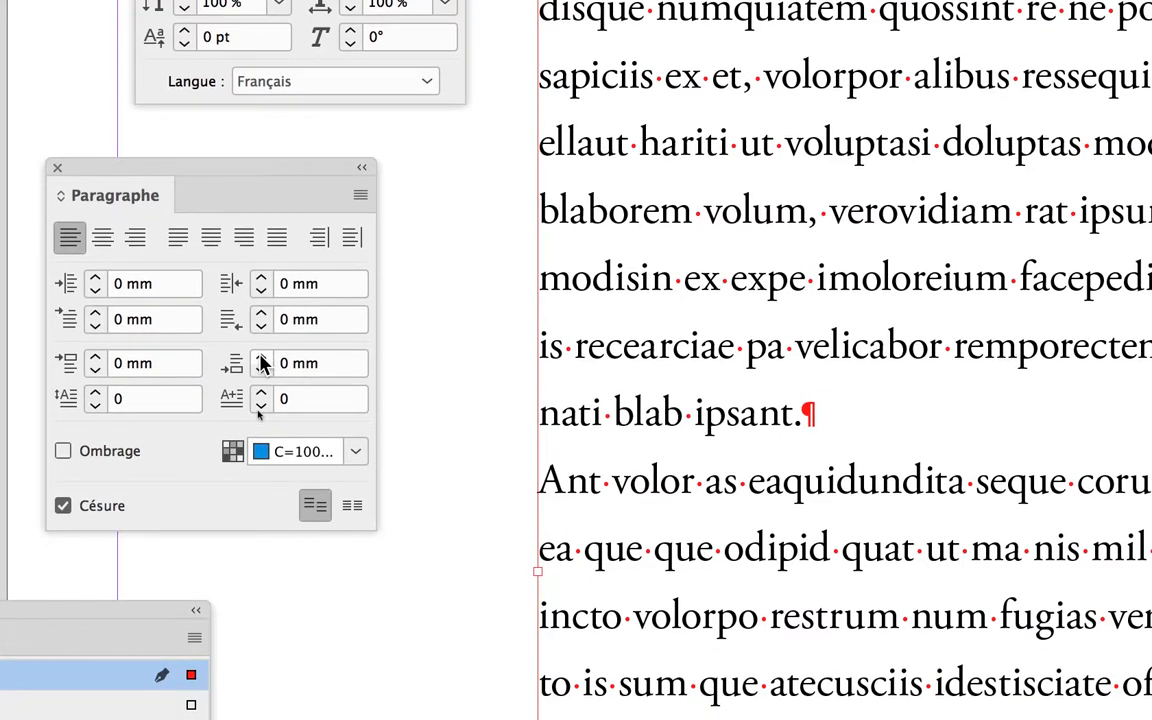
Set the space after the body text's paragraphs to 4 mm and check the result at 75% page view
click(261, 358)
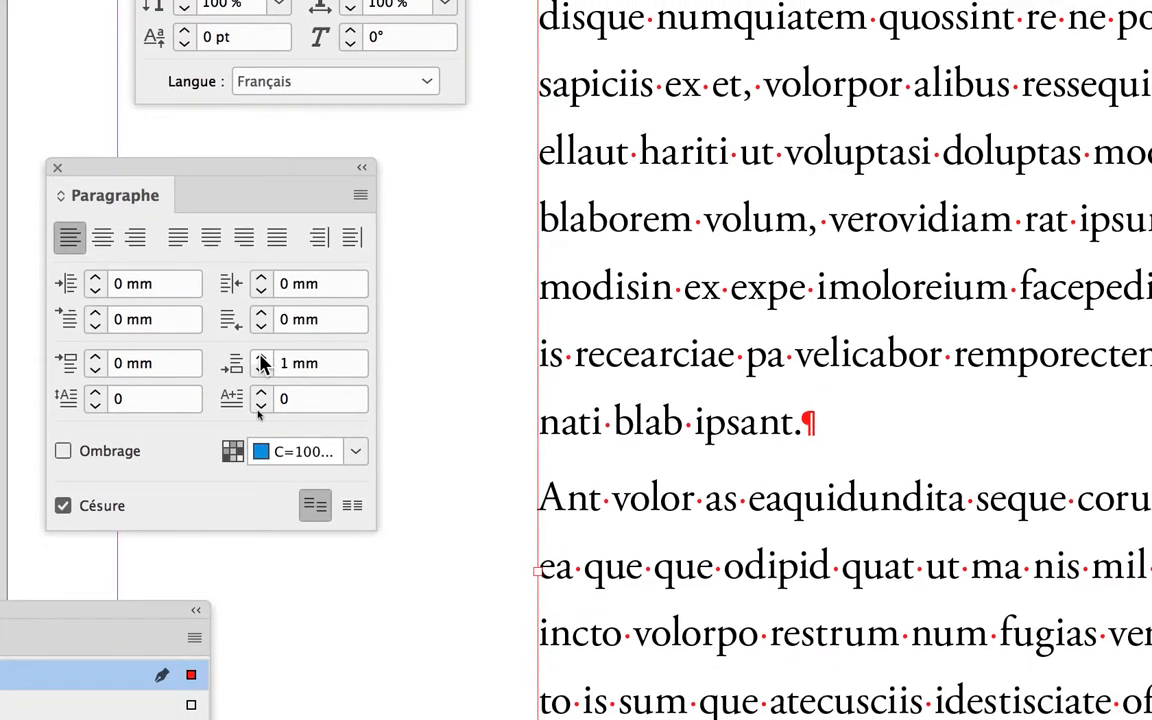
click(261, 358)
click(261, 358)
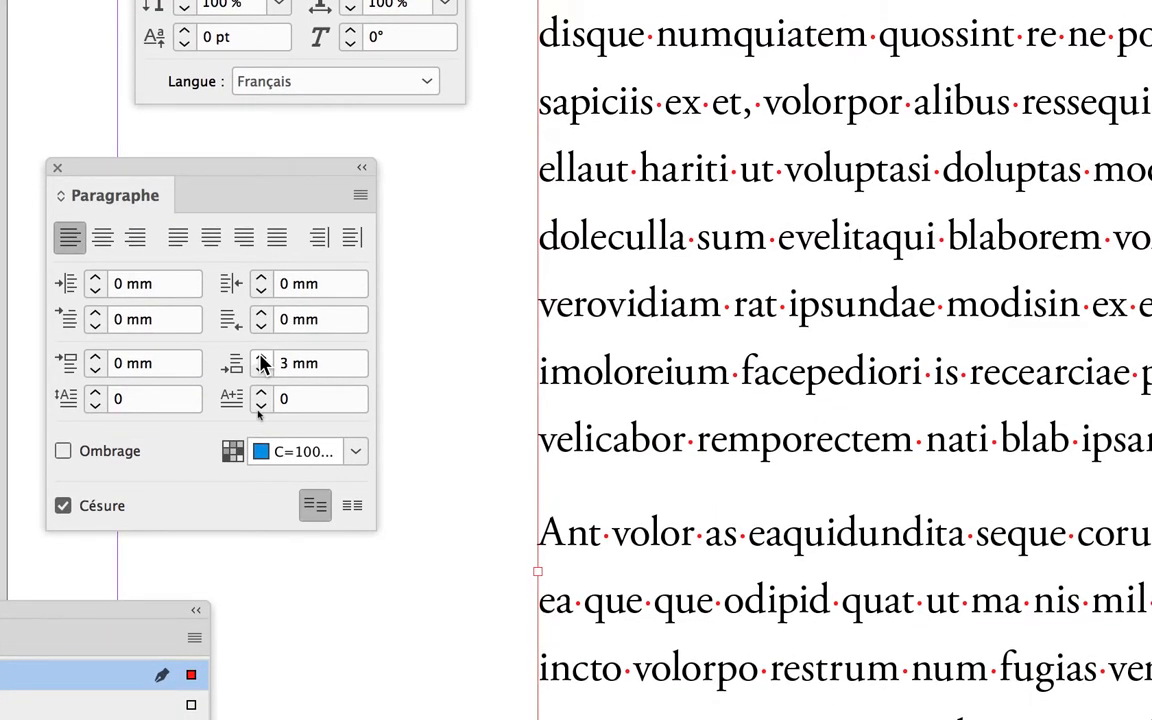
click(261, 358)
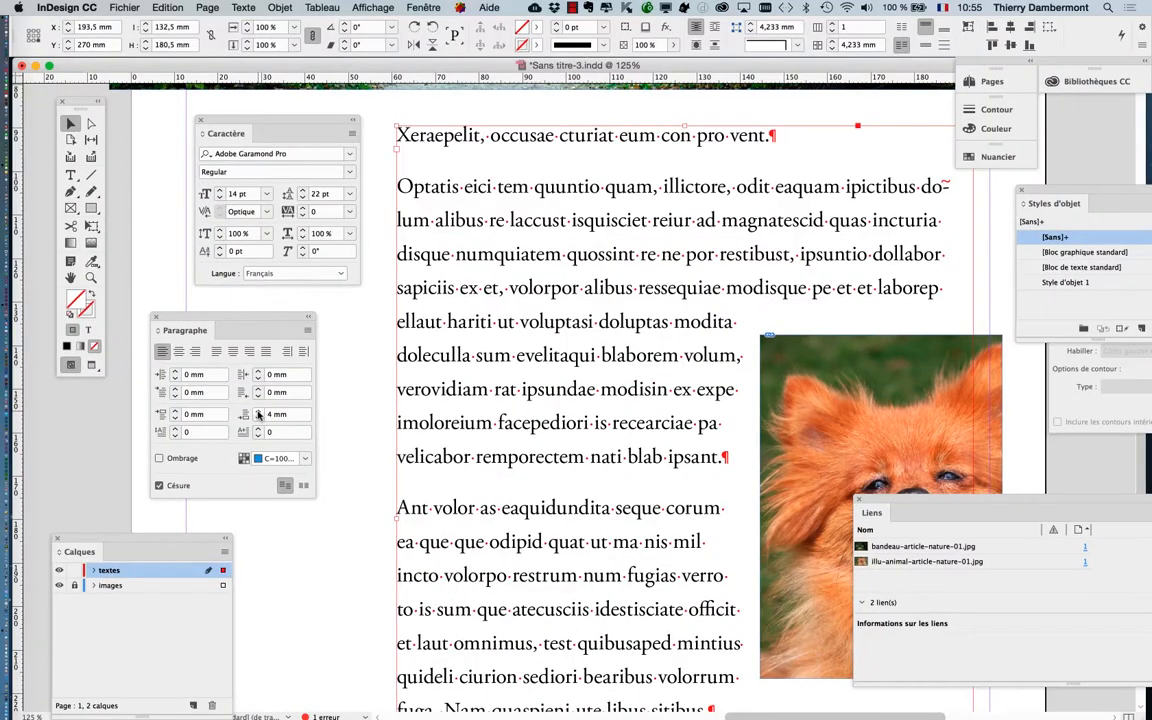
key(super+minus)
key(super+minus)
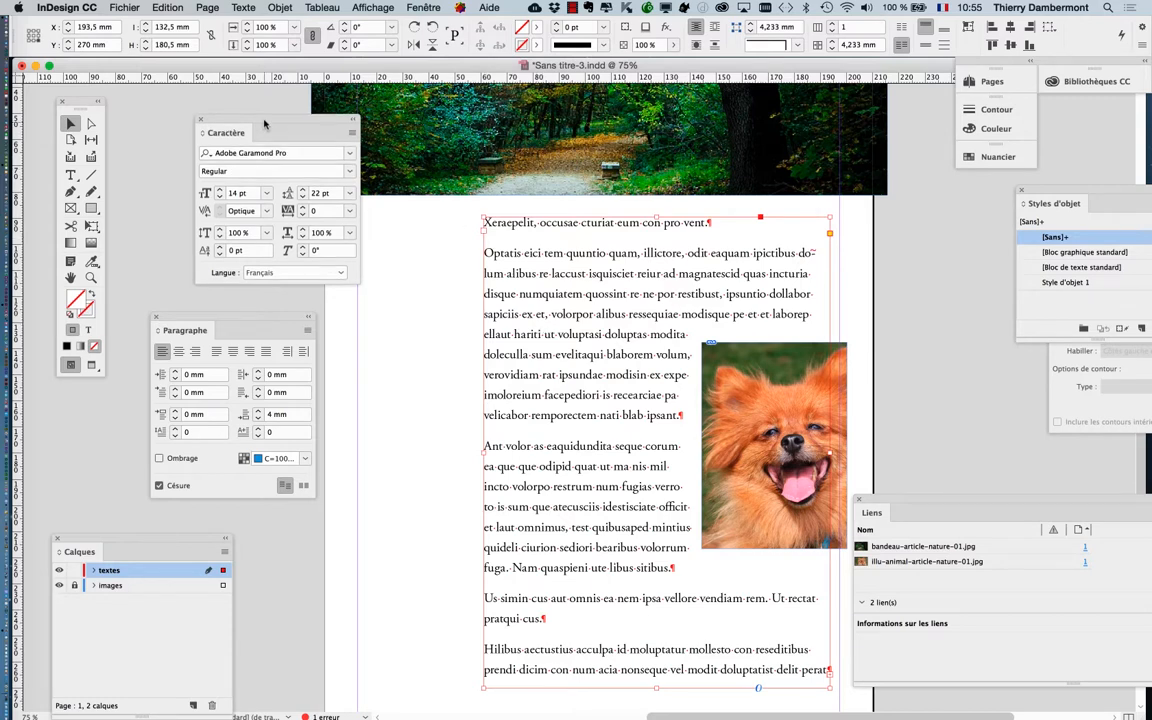
Move the Character and Paragraph panels off the page next to the tools and open the Paragraph Styles panel
drag(243, 116, 164, 101)
drag(222, 320, 188, 288)
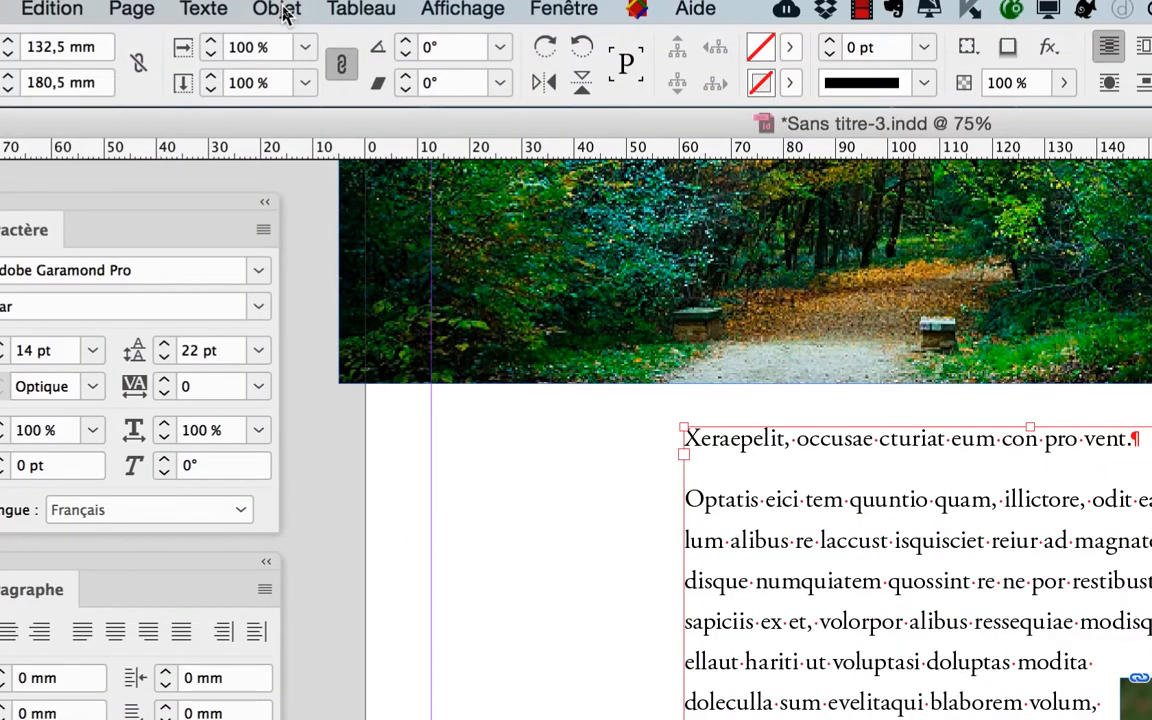
click(281, 14)
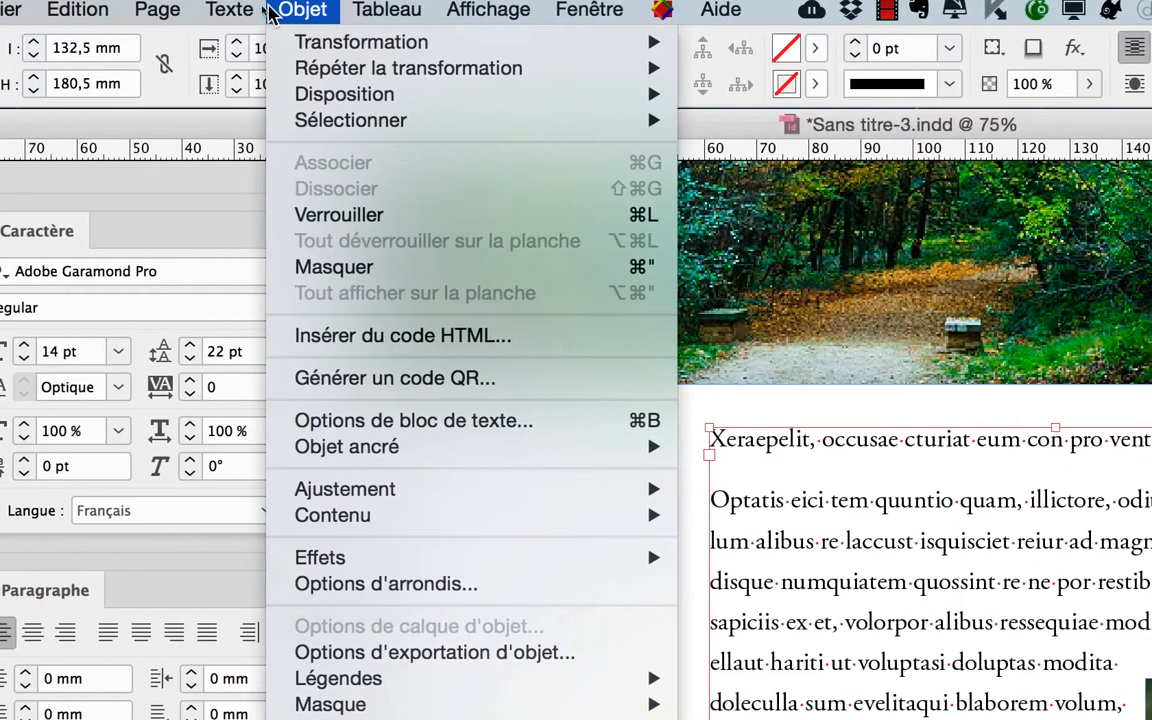
mouse_move(217, 12)
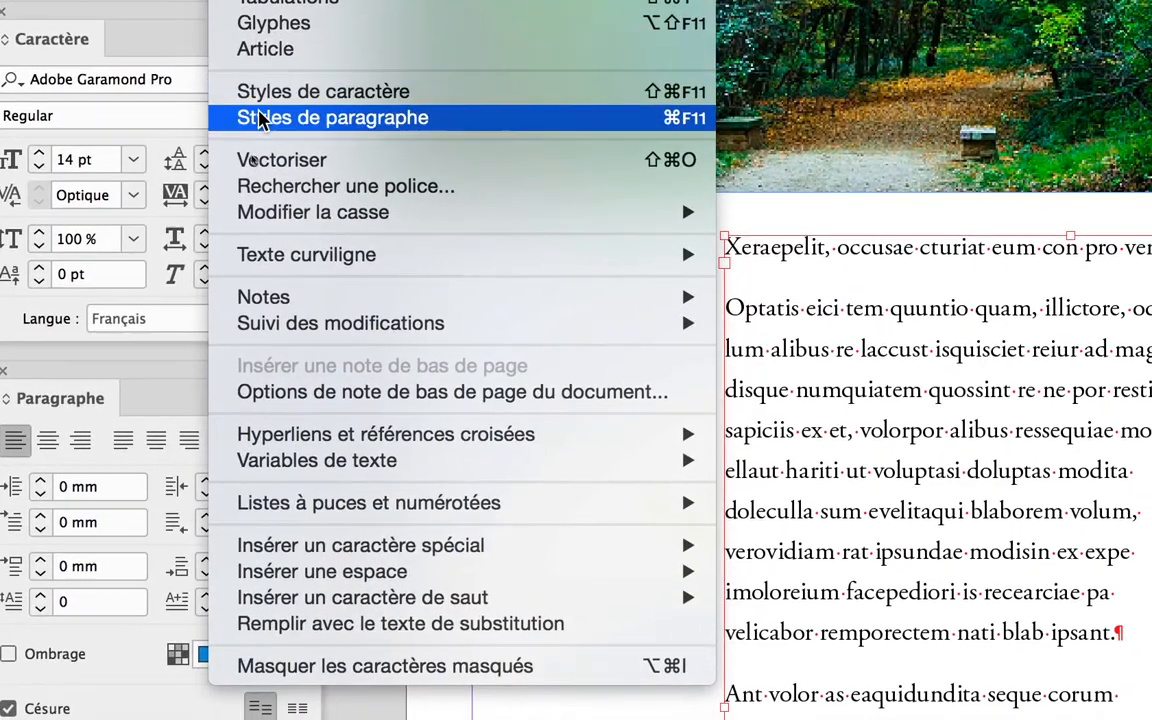
click(260, 118)
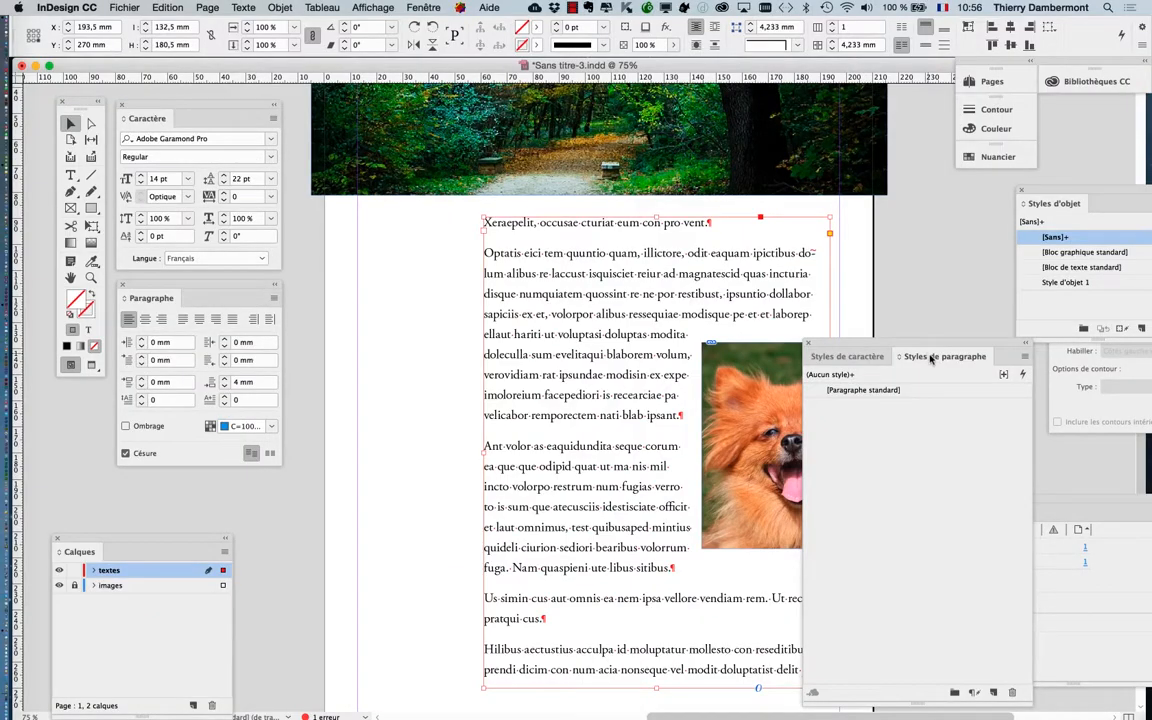
Regroup the Paragraph Styles and Character Styles panels near the body text, and shorten the resulting panel group
drag(932, 358, 410, 233)
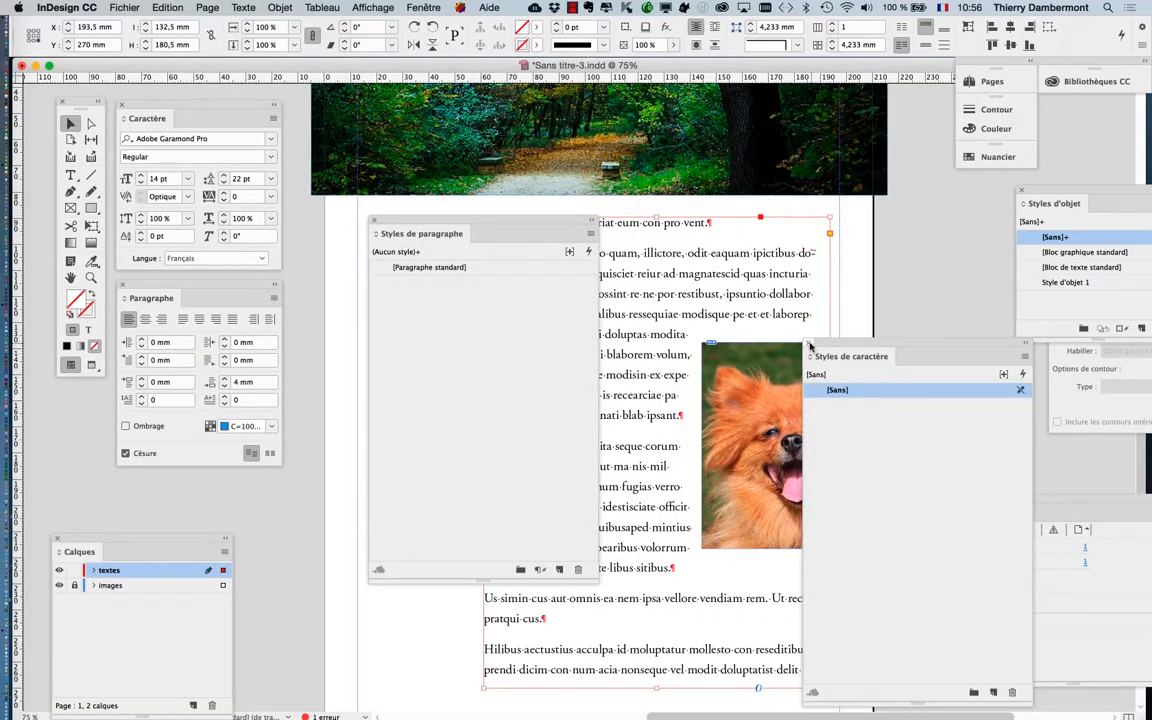
drag(810, 345, 505, 245)
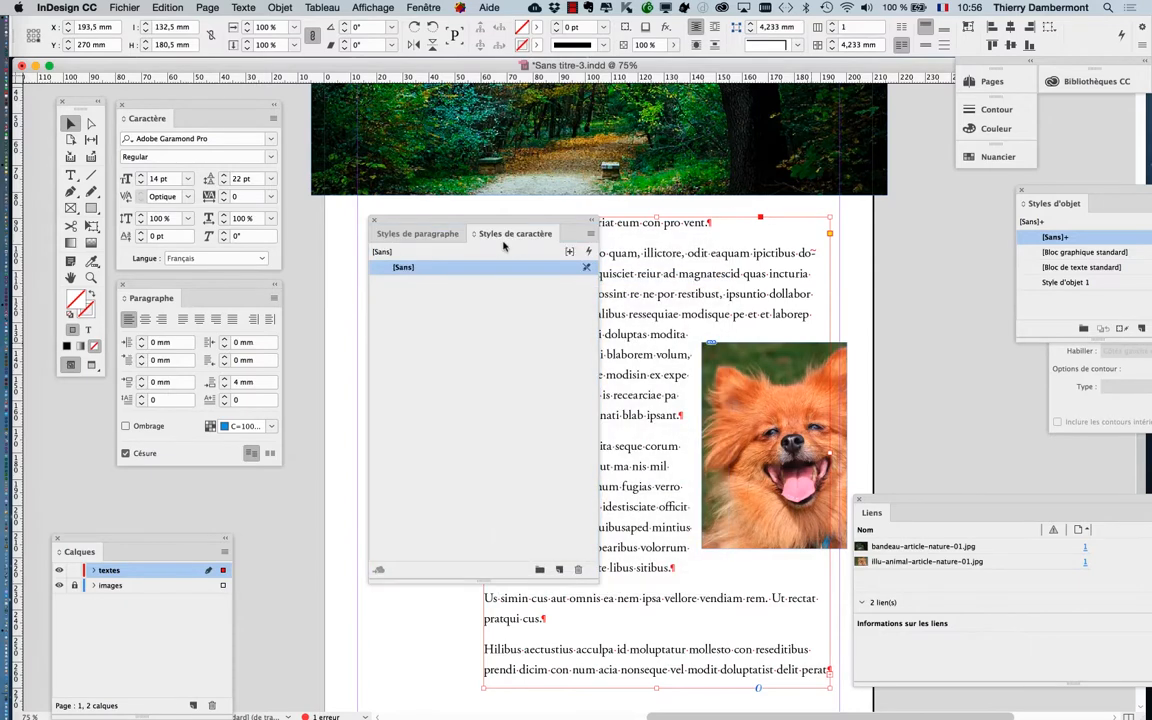
drag(598, 582, 596, 527)
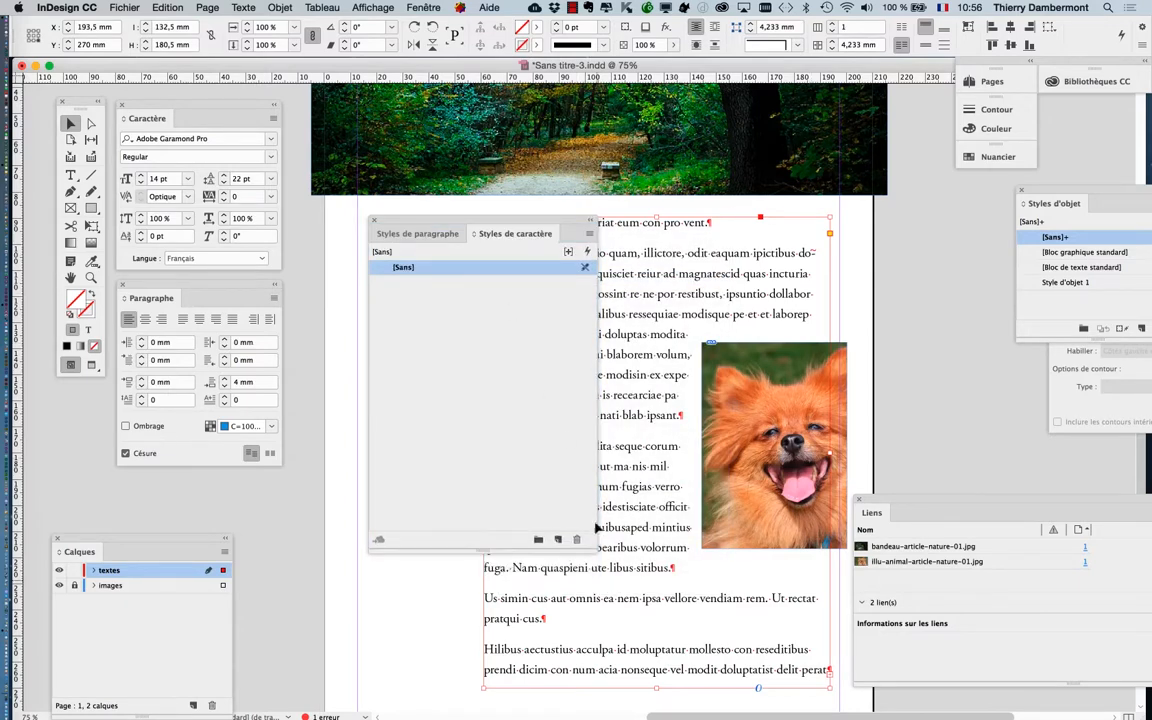
drag(447, 224, 419, 327)
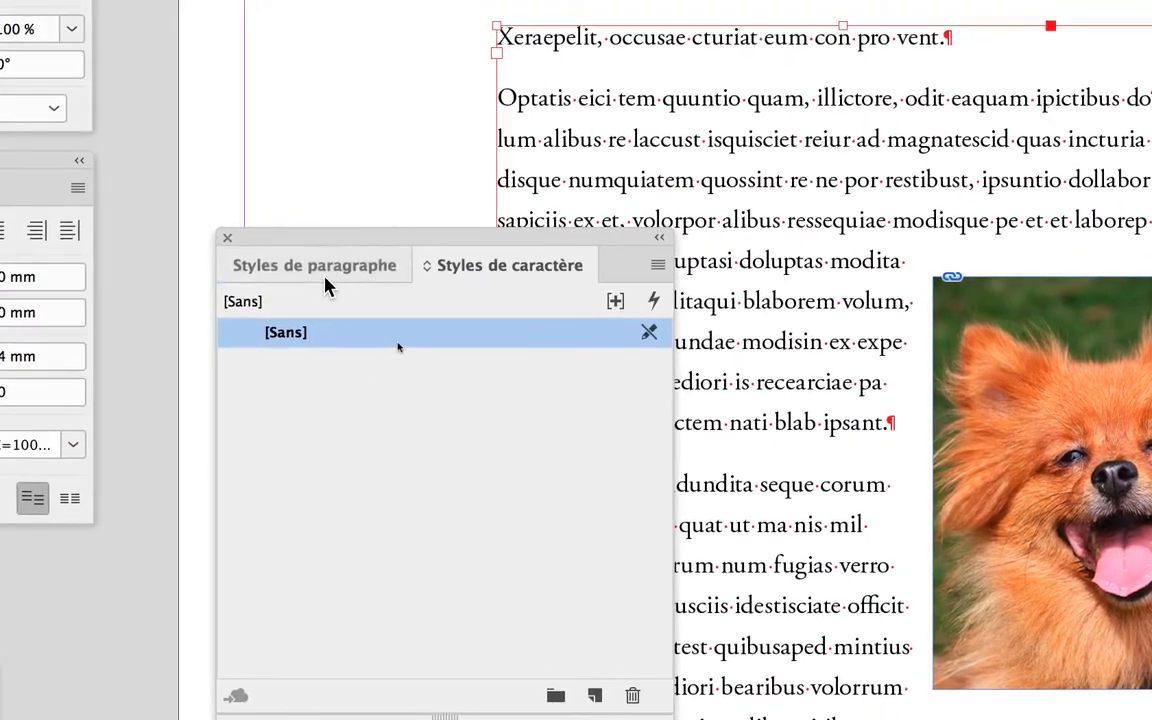
Bring Paragraph Styles to the front of the styles panel group and shift the group closer to the formatting panels
click(325, 287)
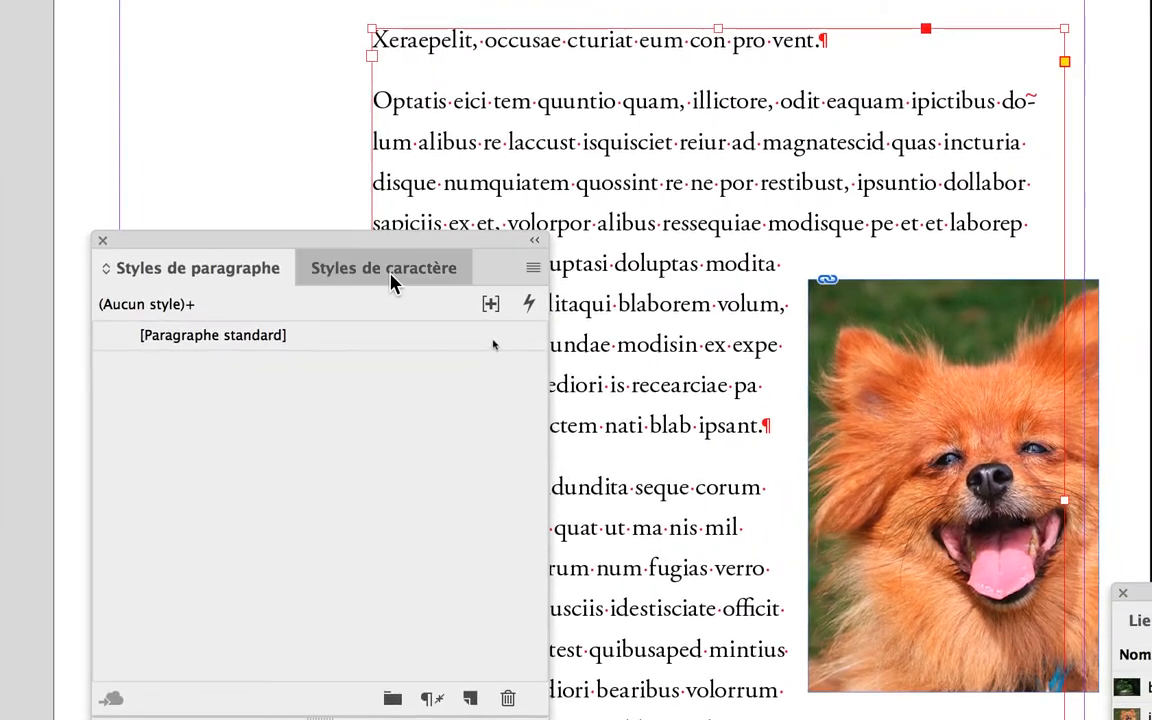
click(516, 279)
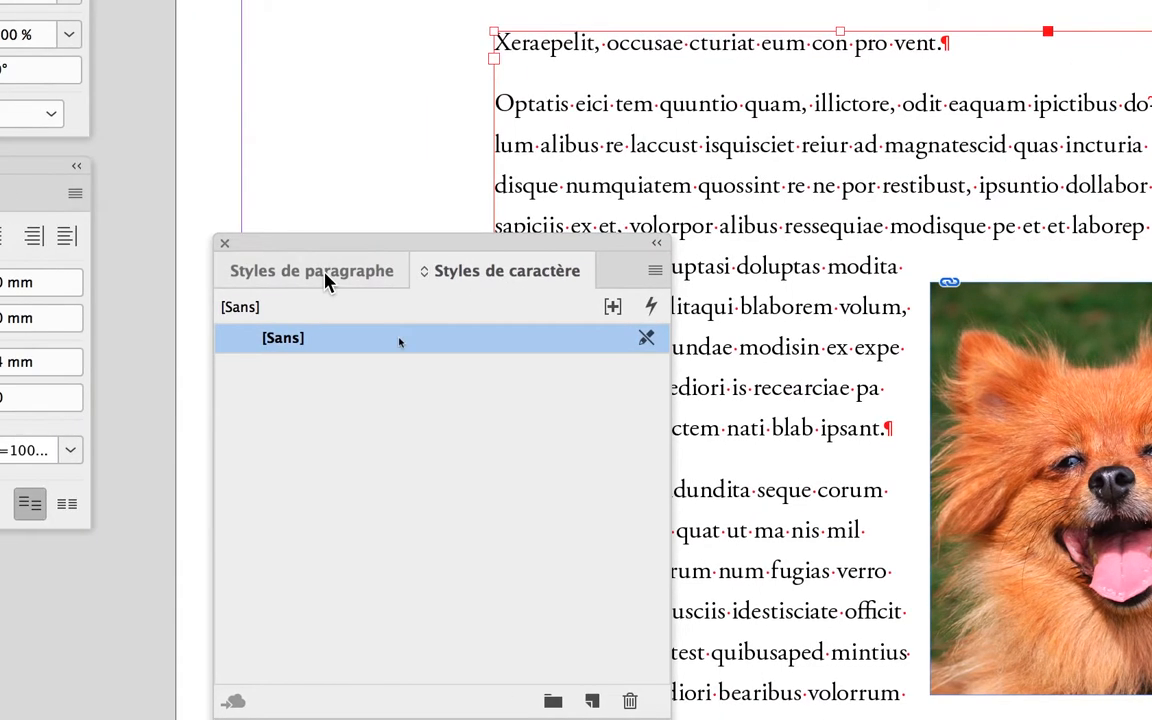
click(189, 268)
drag(319, 264, 286, 228)
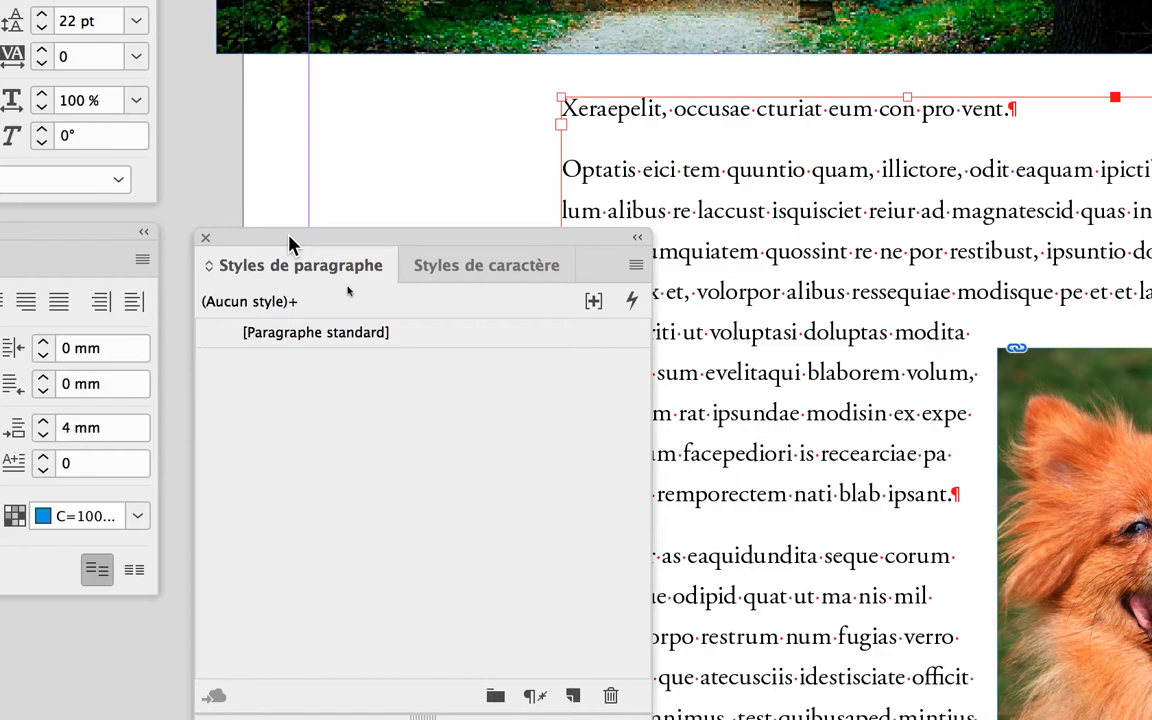
Create a new paragraph style from the formatted body text and apply it to the selected text frame
drag(290, 243, 288, 194)
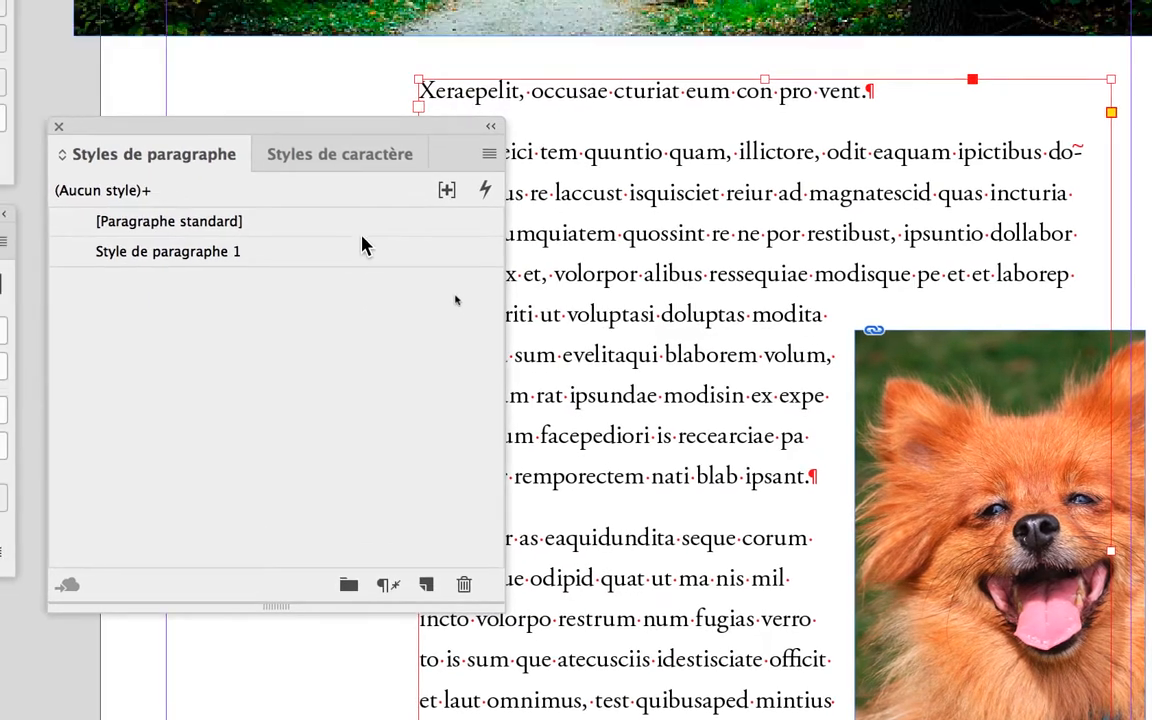
click(353, 207)
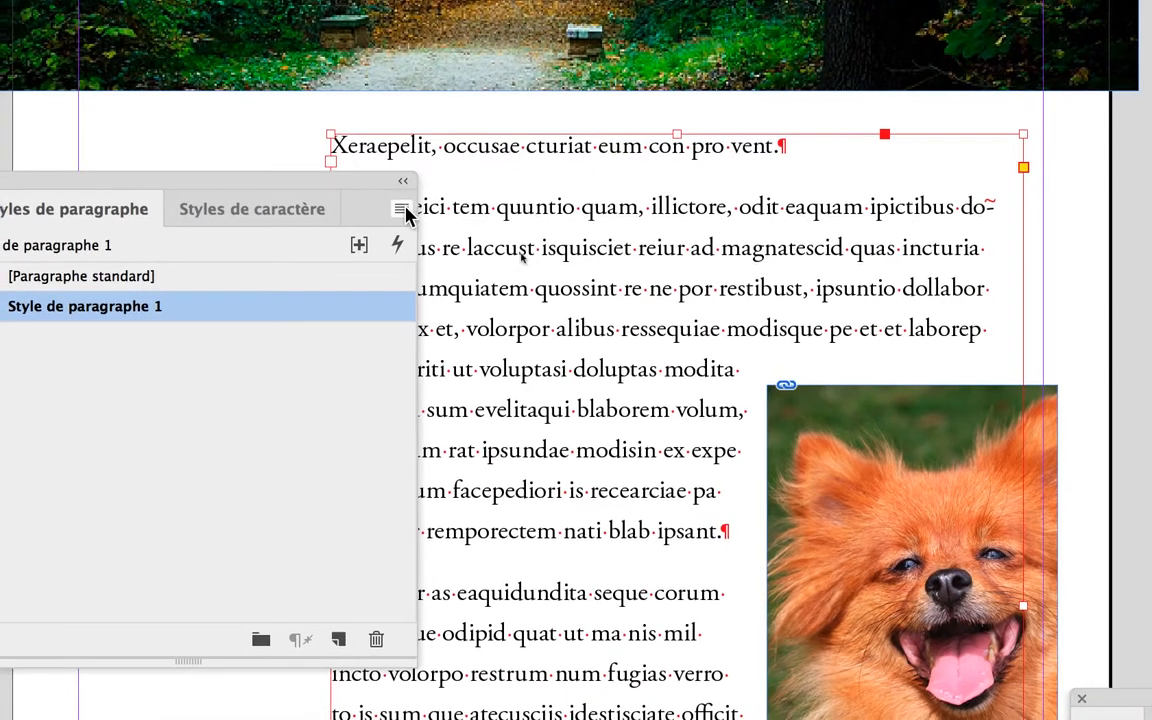
click(495, 145)
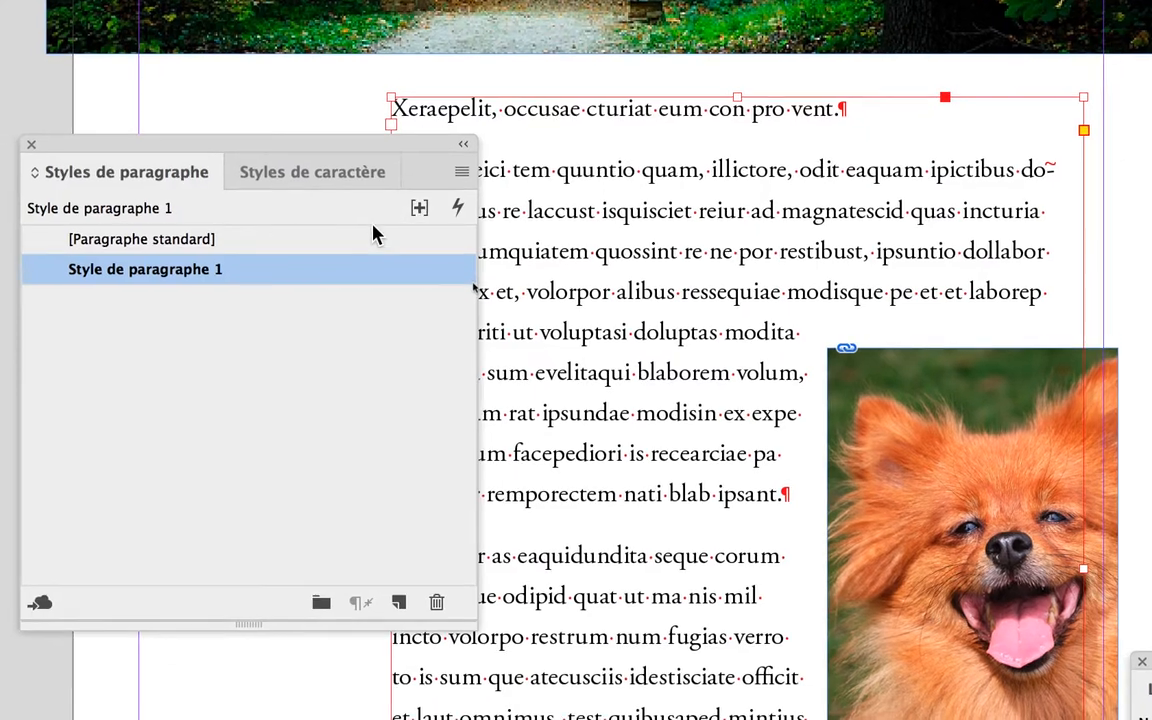
Compare the body text in [Paragraphe standard] and Style de paragraphe 1, leaving Style de paragraphe 1 applied
click(299, 277)
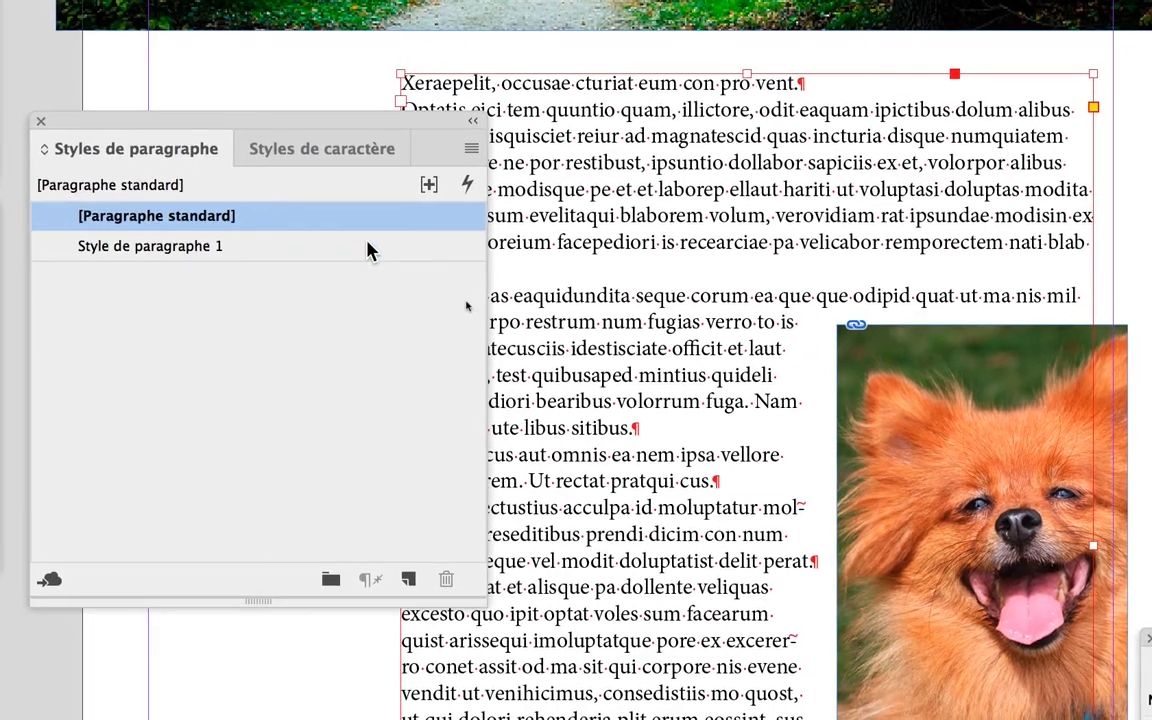
click(370, 262)
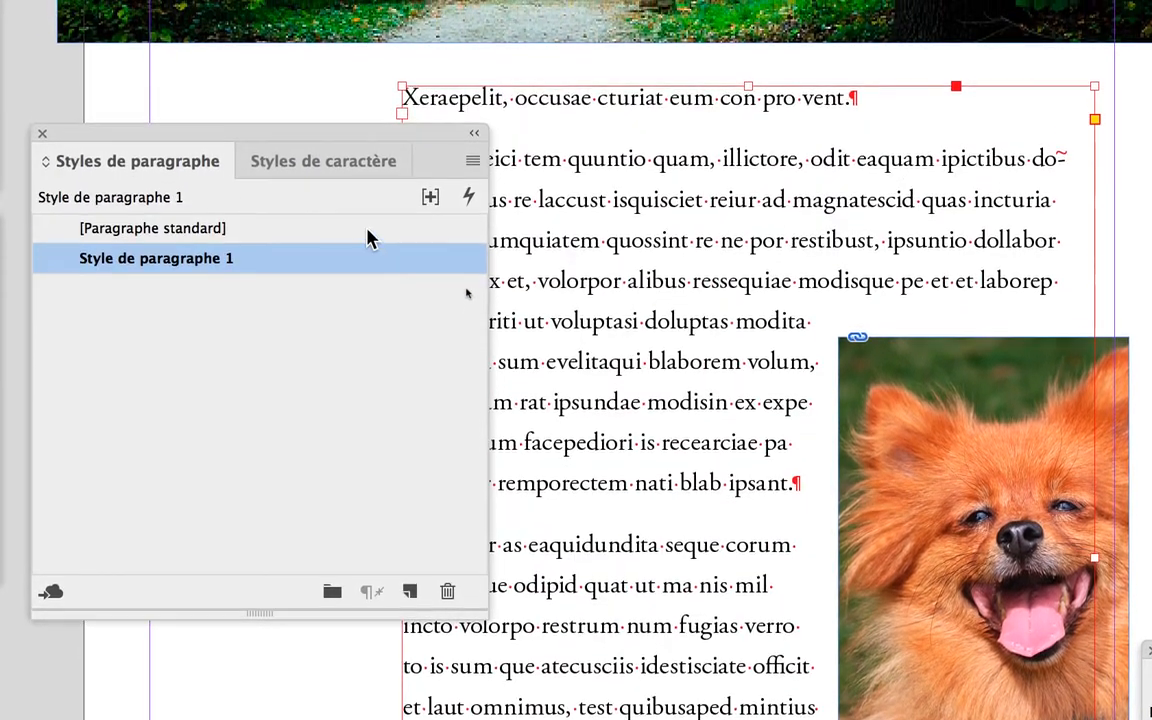
click(368, 226)
click(369, 246)
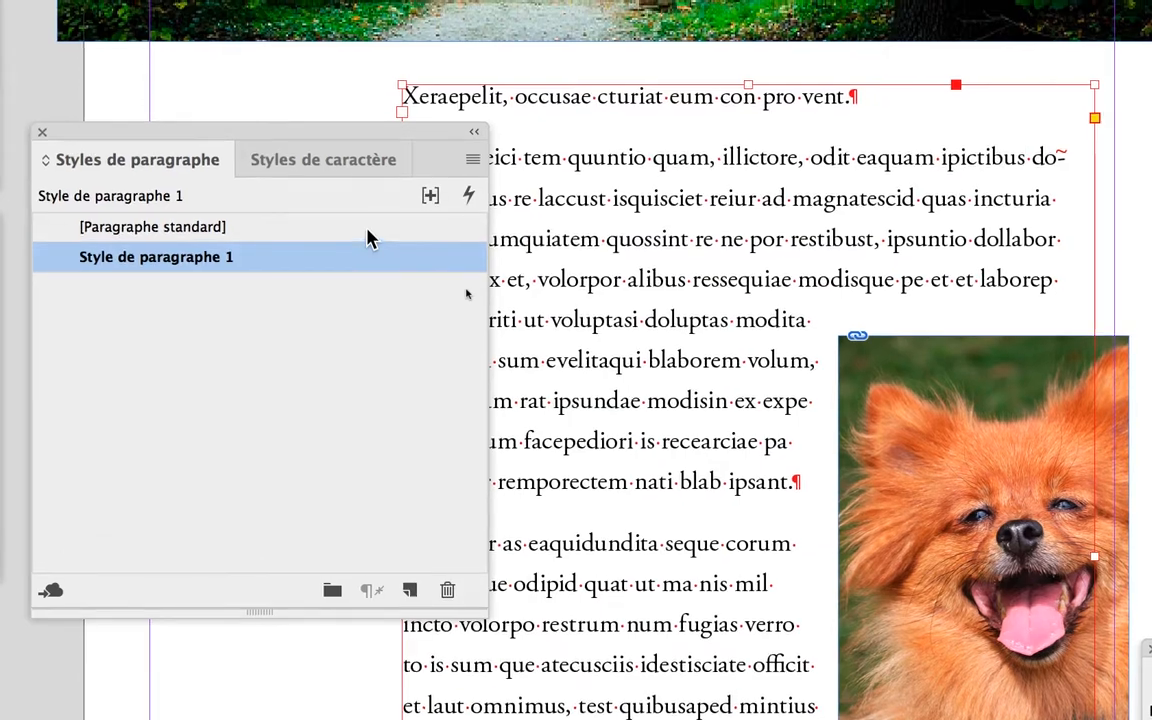
click(368, 217)
click(366, 249)
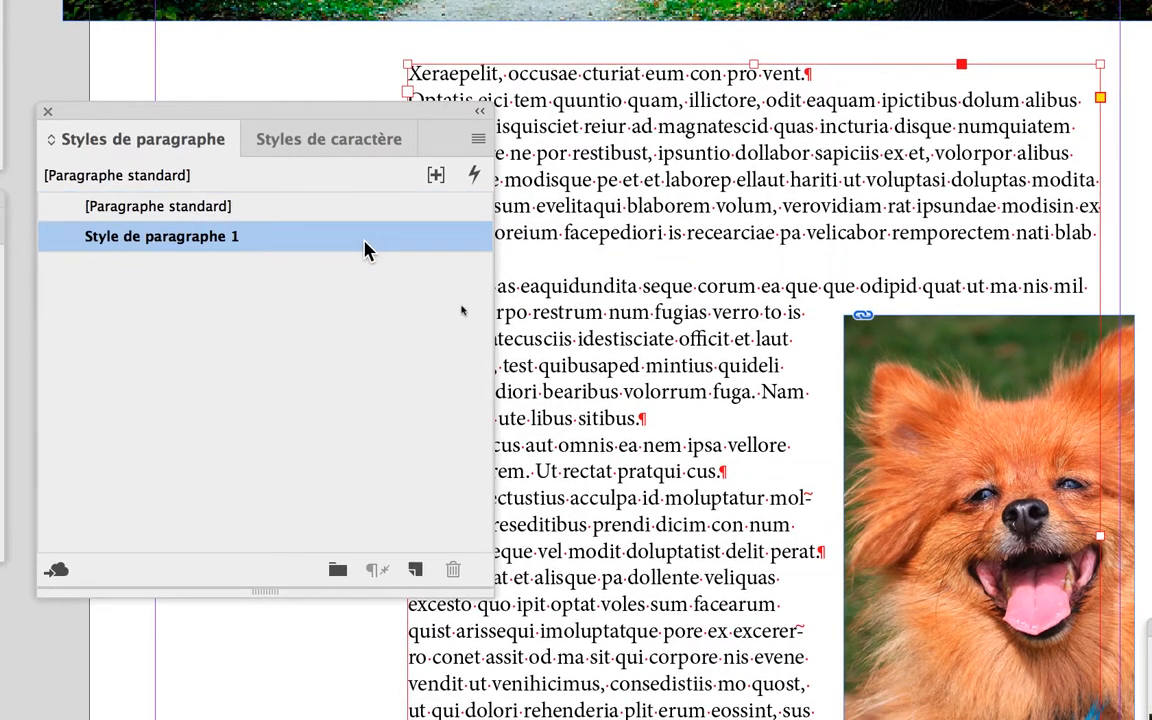
click(364, 226)
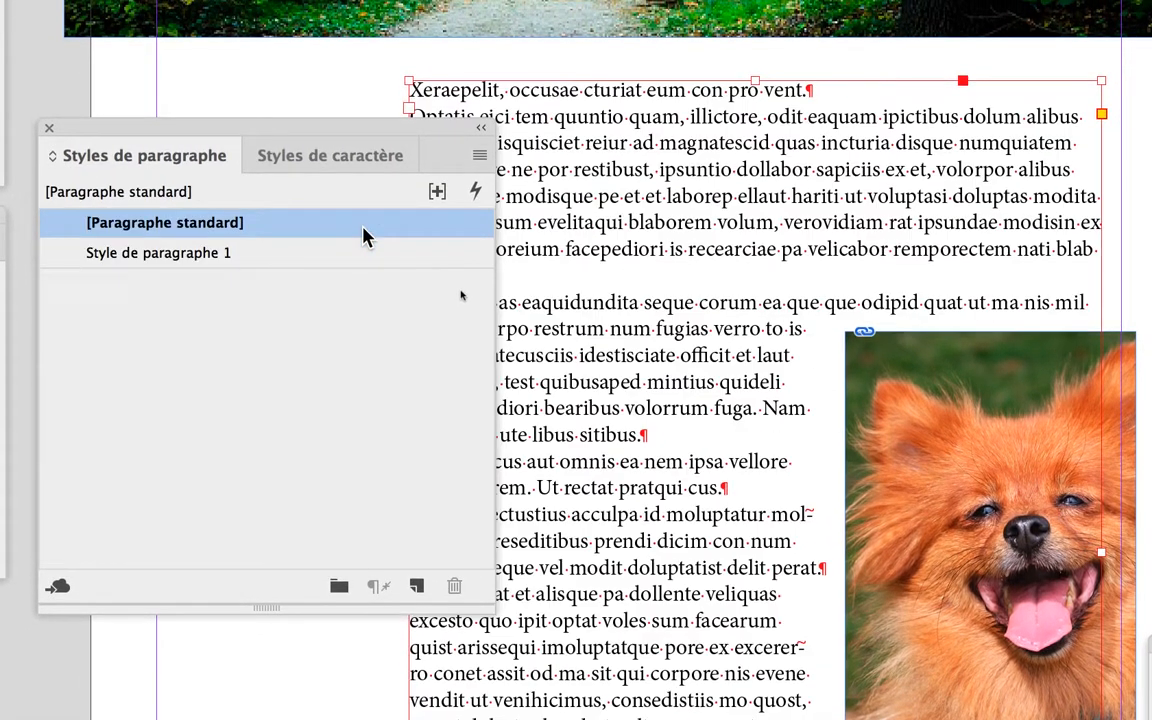
click(364, 250)
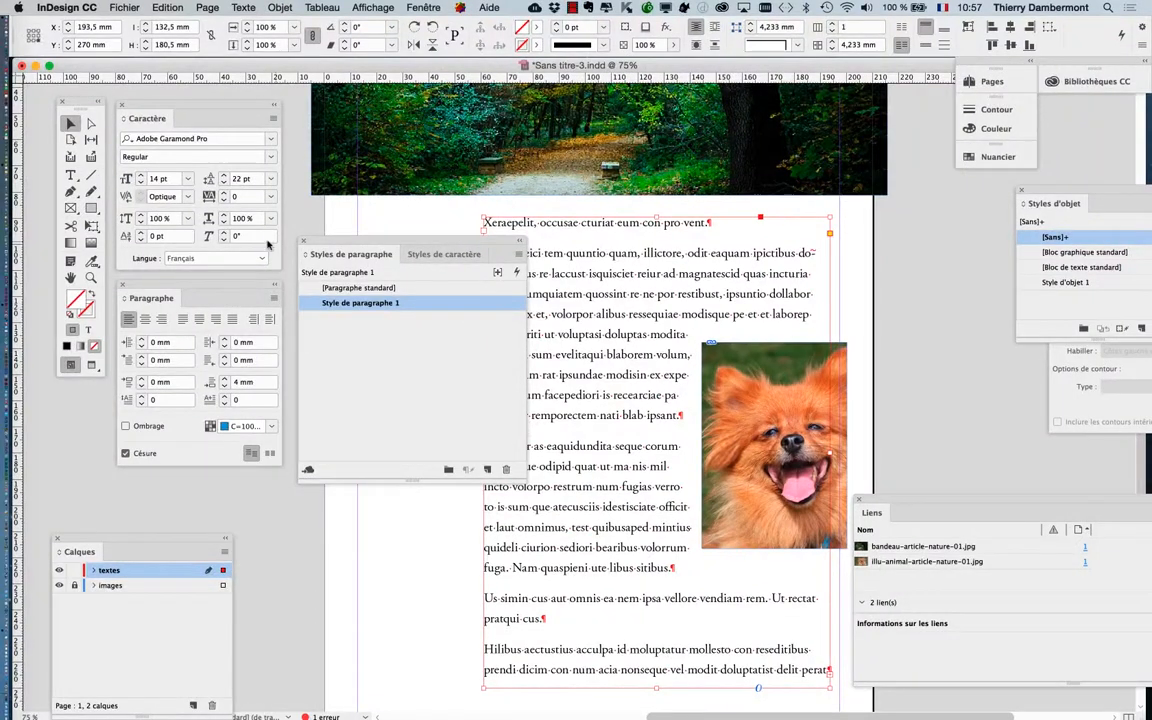
Move the styles panels off the body text and save the document under the new name Sans titre-4.indd in premier-doc-automatisation
drag(321, 242, 898, 260)
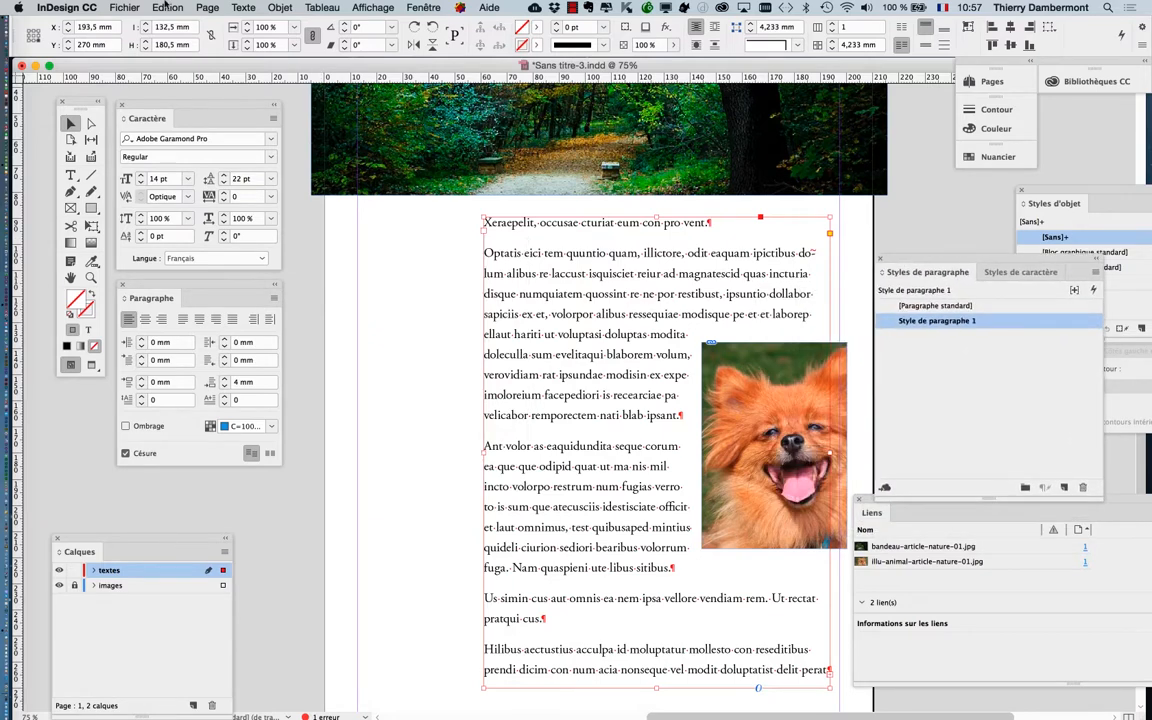
click(134, 8)
click(152, 112)
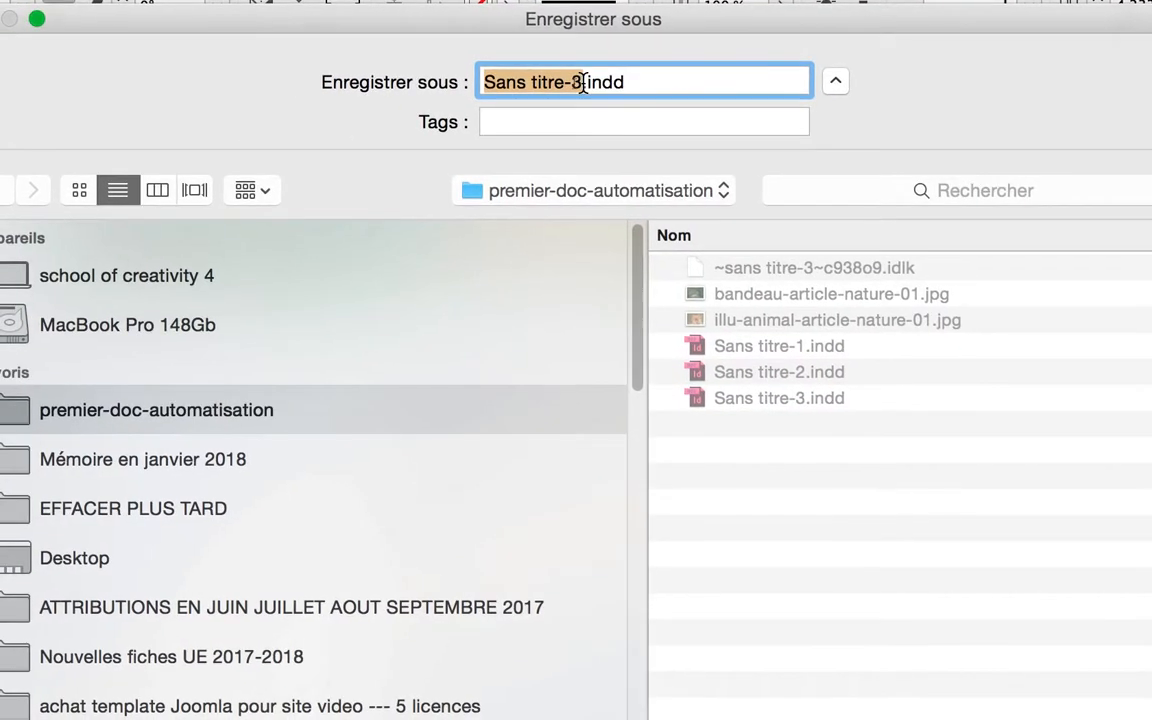
click(583, 83)
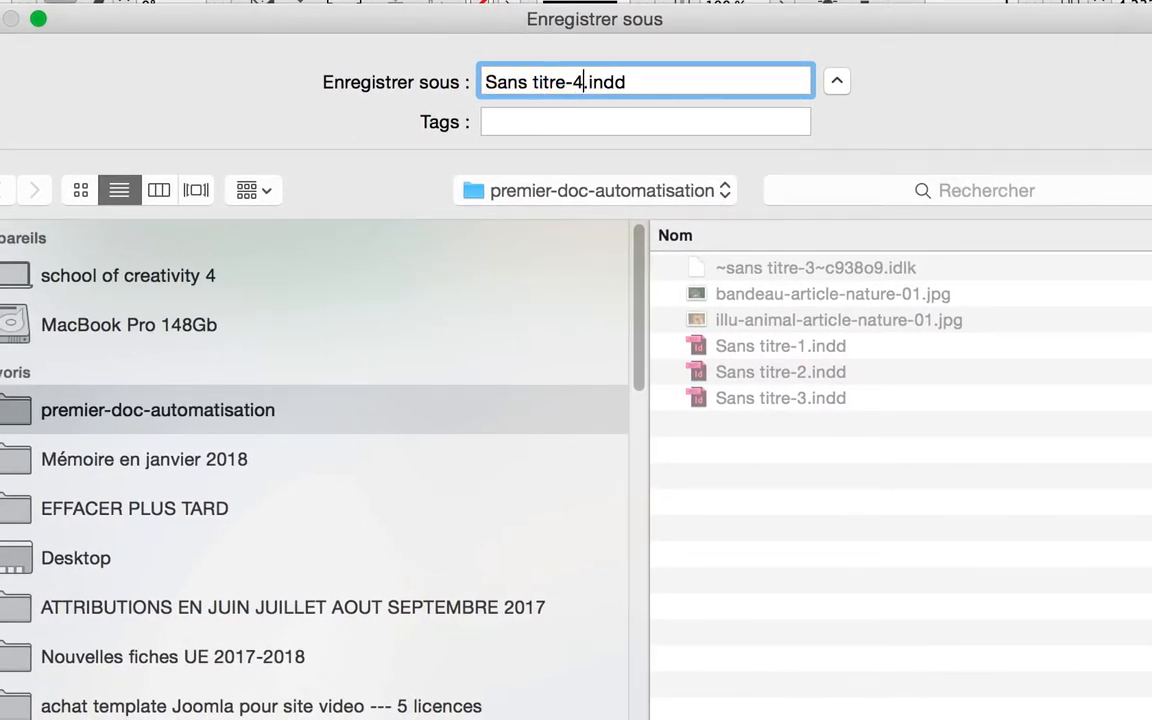